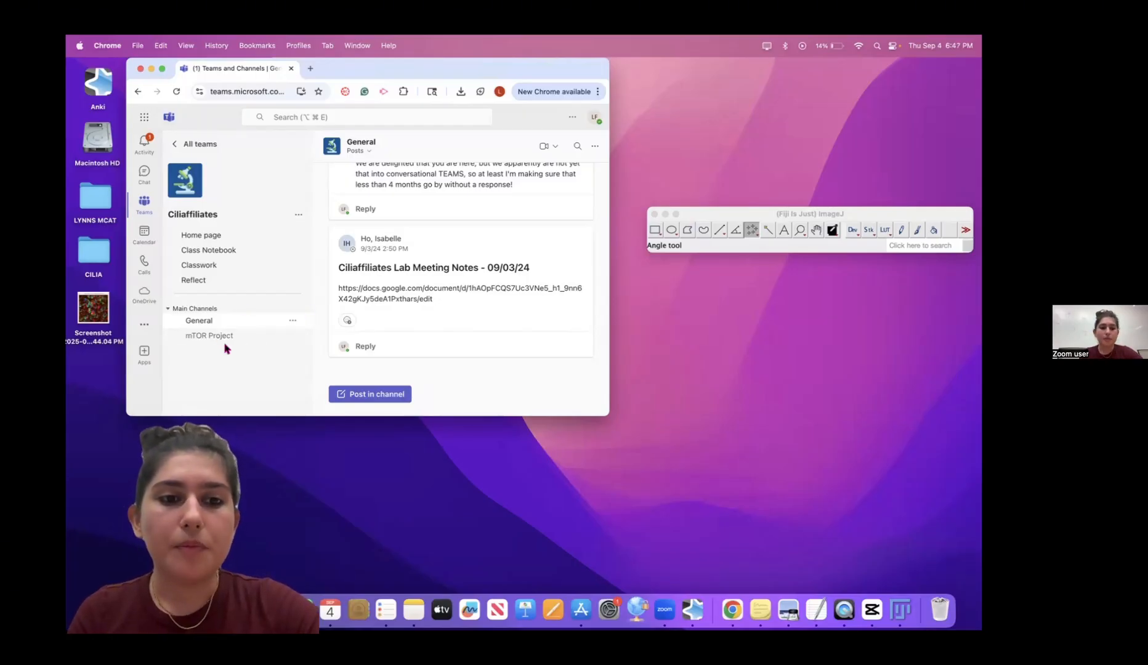
Close the ImageJ window to start from a closed Fiji session
click(705, 215)
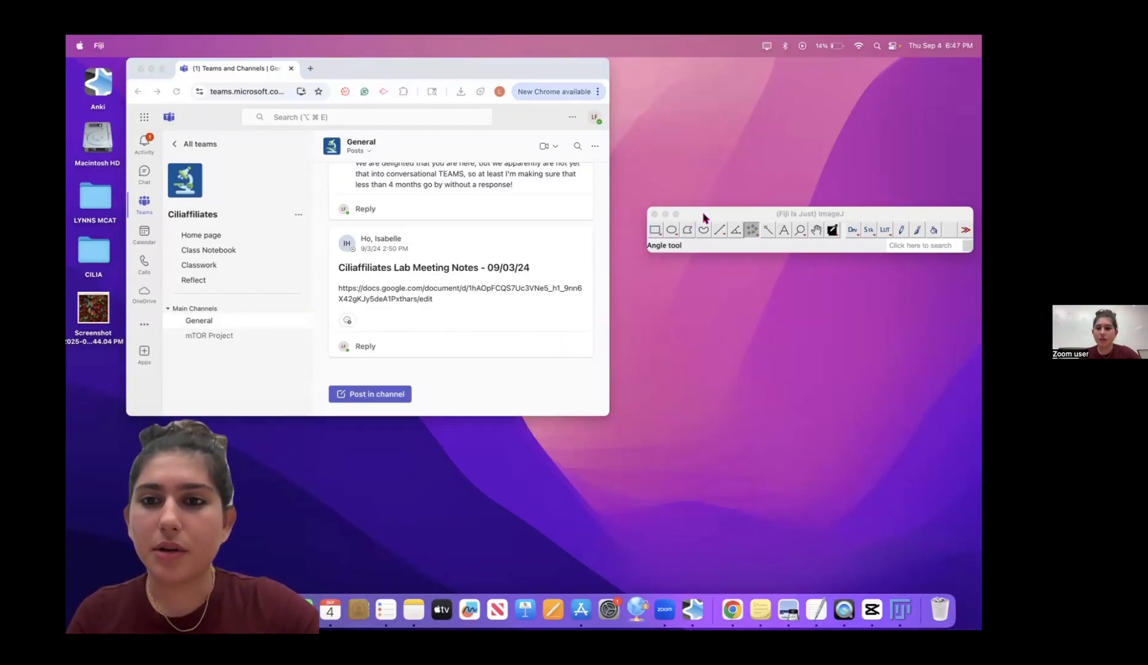
click(655, 215)
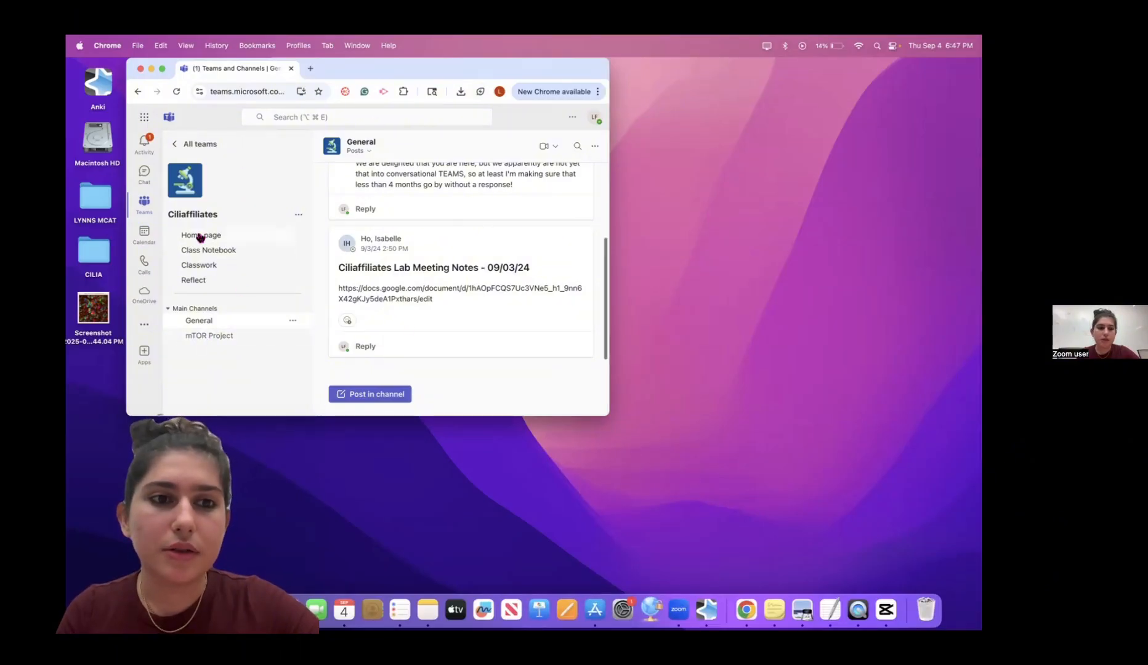
Open the mTOR Project channel of the Ciliaffiliates team and widen the browser window
click(214, 338)
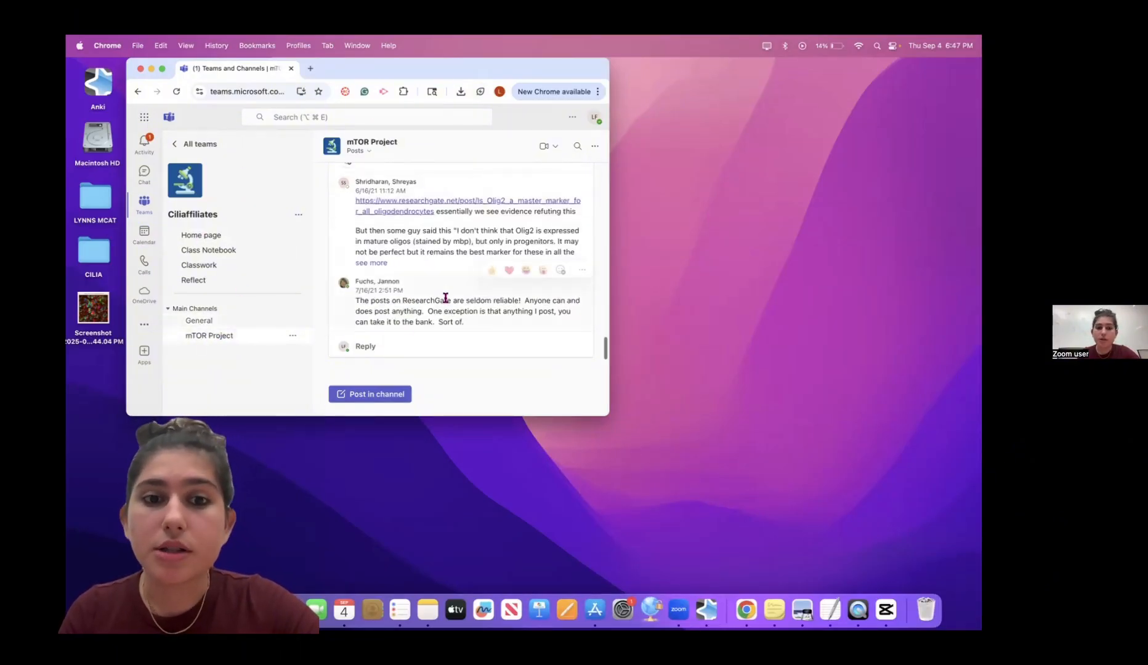
scroll(445, 300, up, 2)
scroll(523, 295, up, 2)
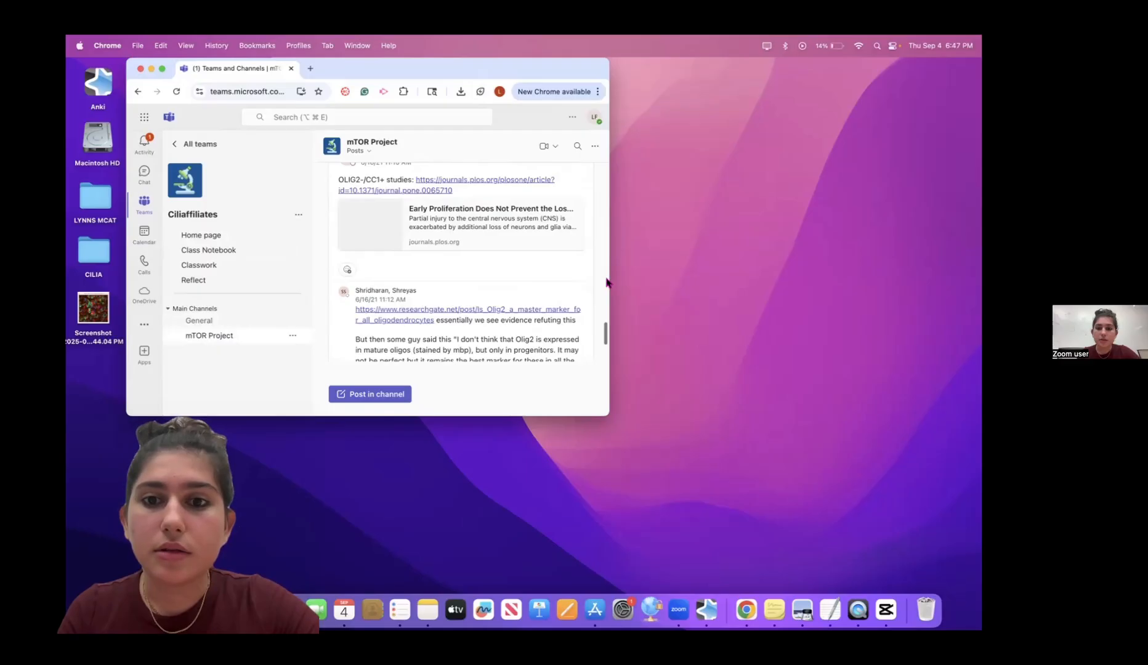
scroll(607, 283, up, 3)
drag(608, 278, 864, 279)
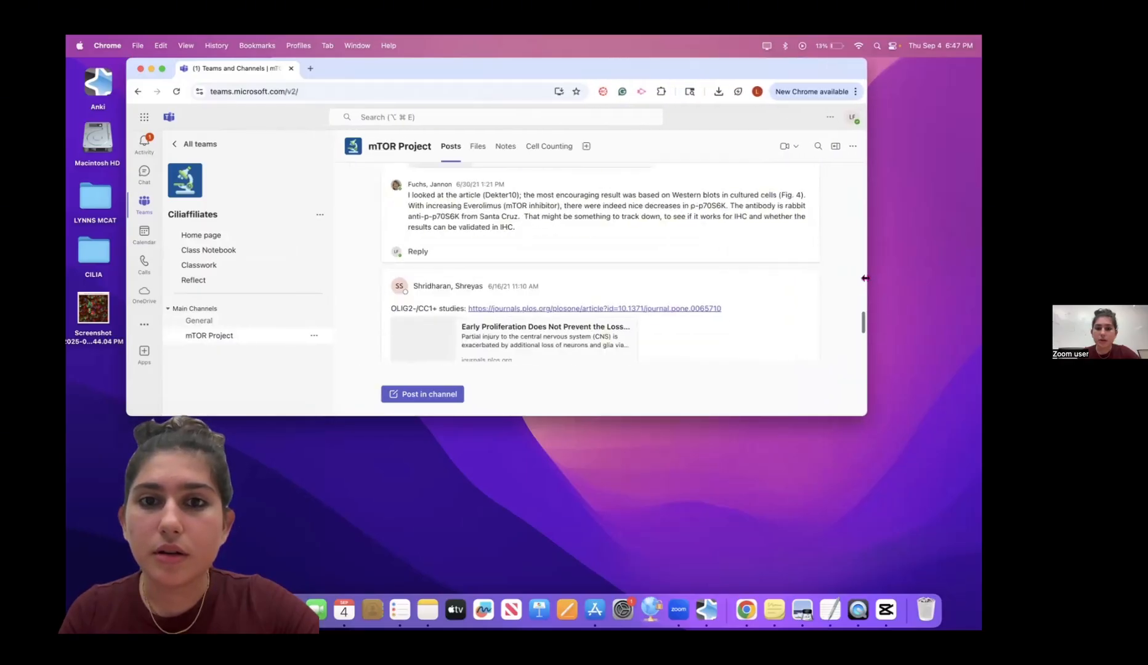
In the channel's files, go through the 2025 mTOR Project folder into the PS6(g)CCI(r)Arl13B(fr) folder
click(477, 146)
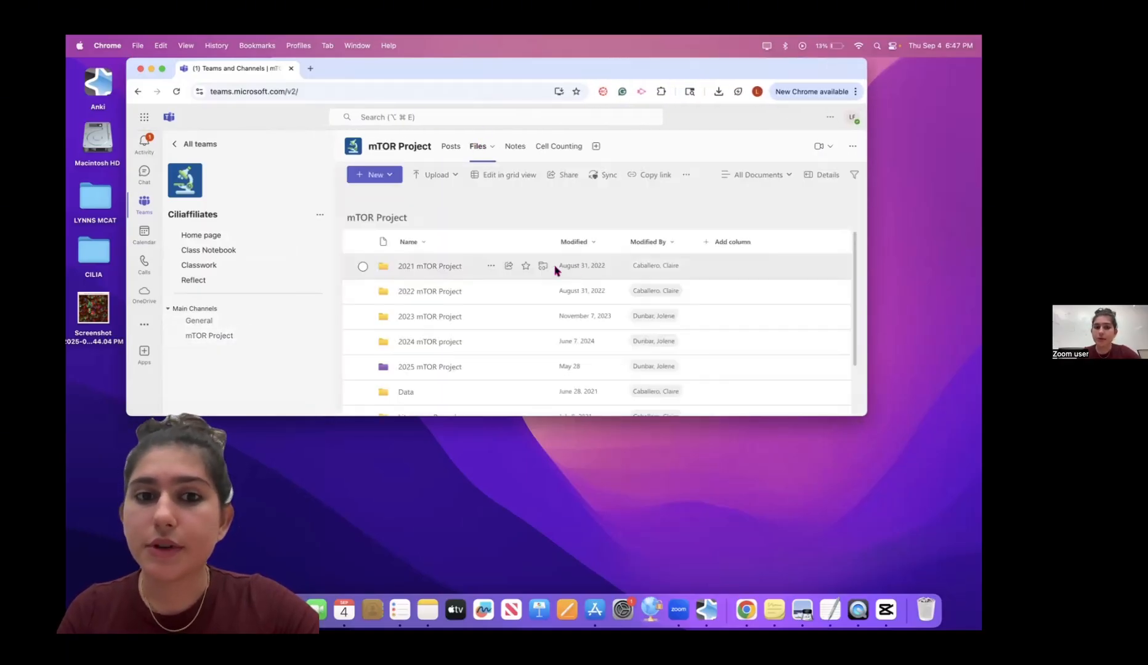
click(422, 368)
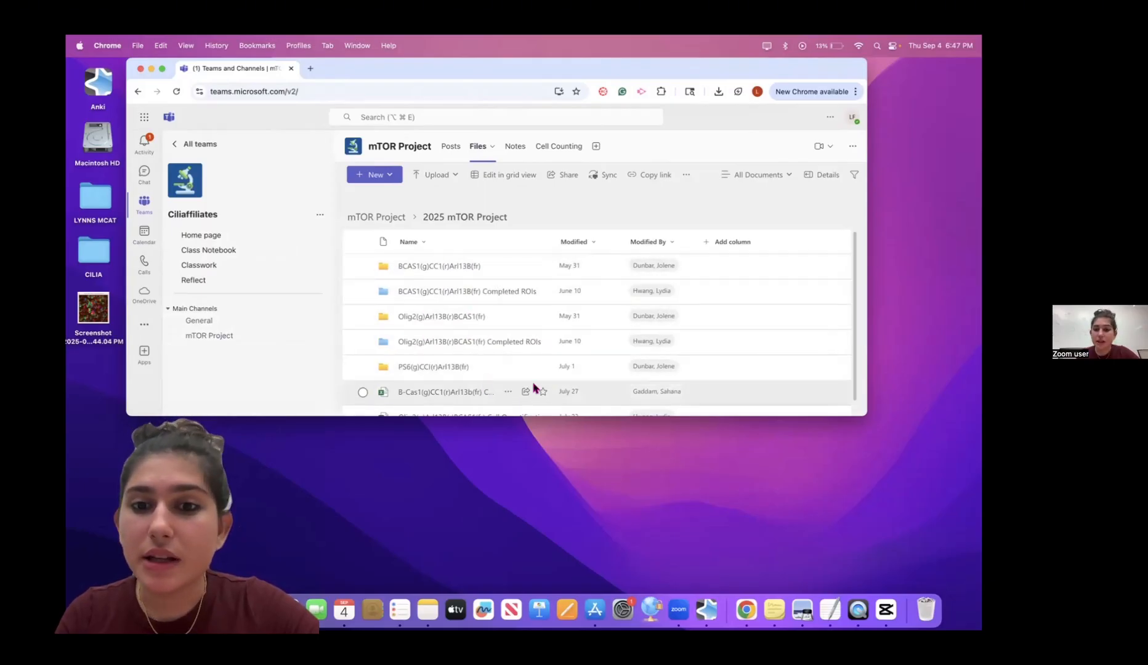
click(434, 368)
Look through the dated sample folders inside PS6(g)CCI(r)Arl13B(fr)
scroll(435, 373, down, 3)
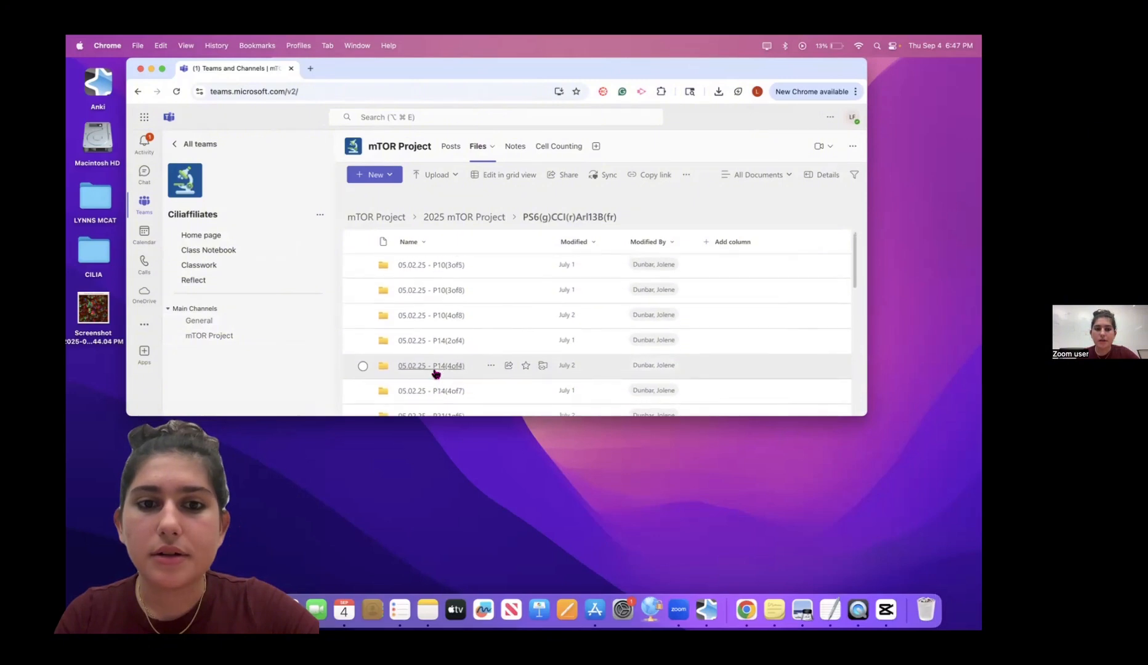
scroll(441, 278, up, 3)
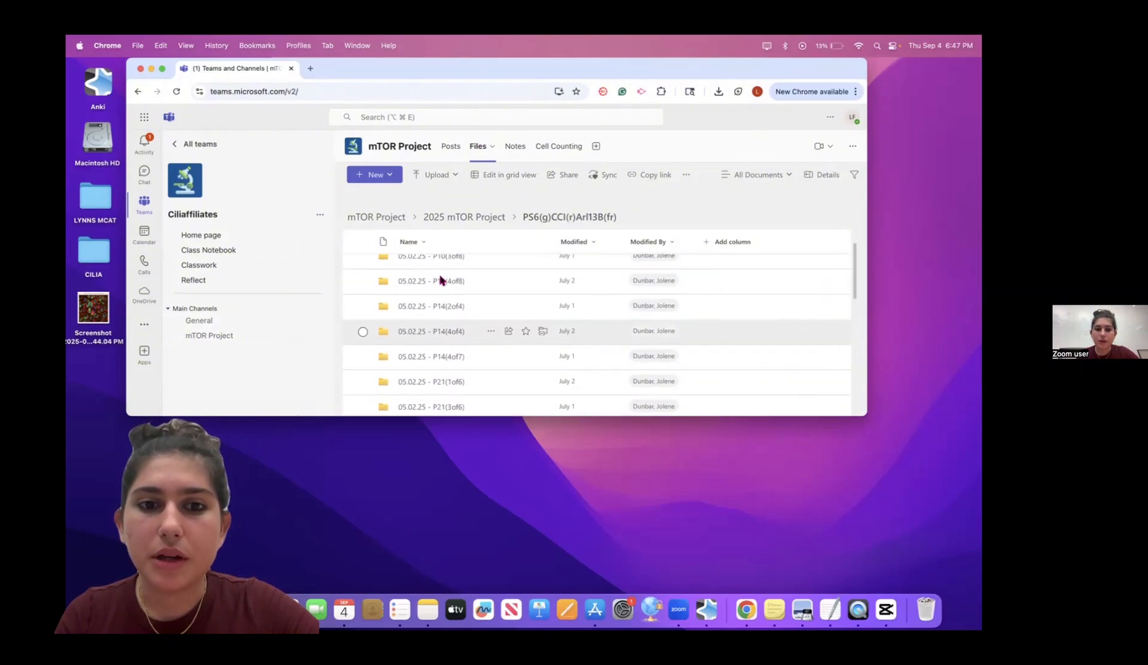
scroll(438, 345, down, 2)
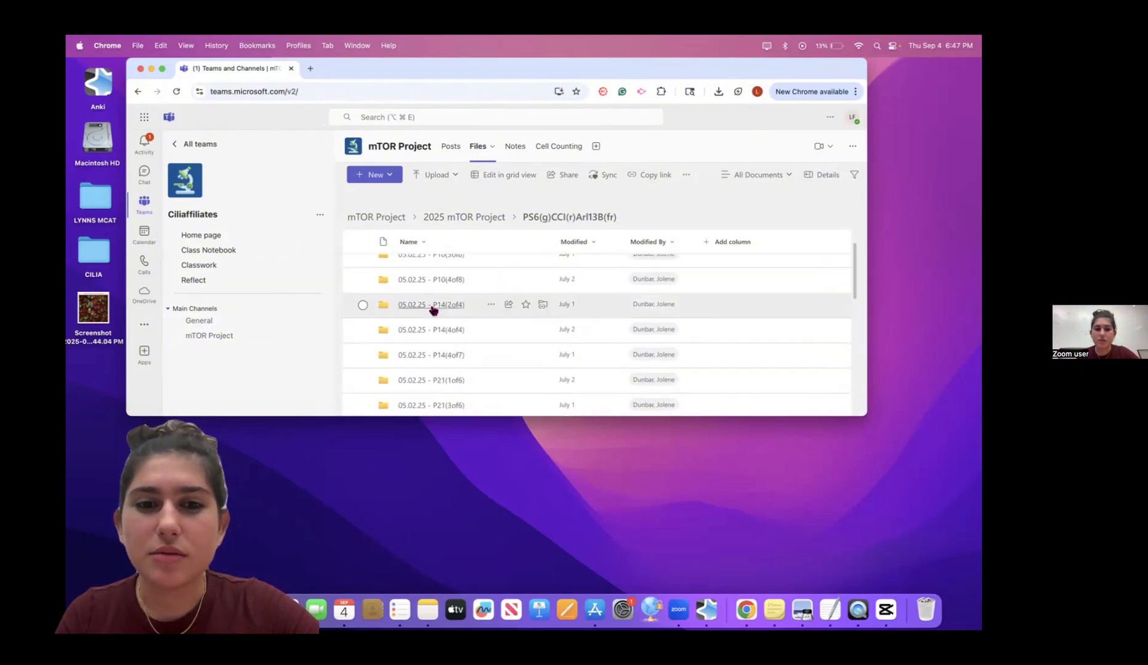
scroll(437, 374, down, 3)
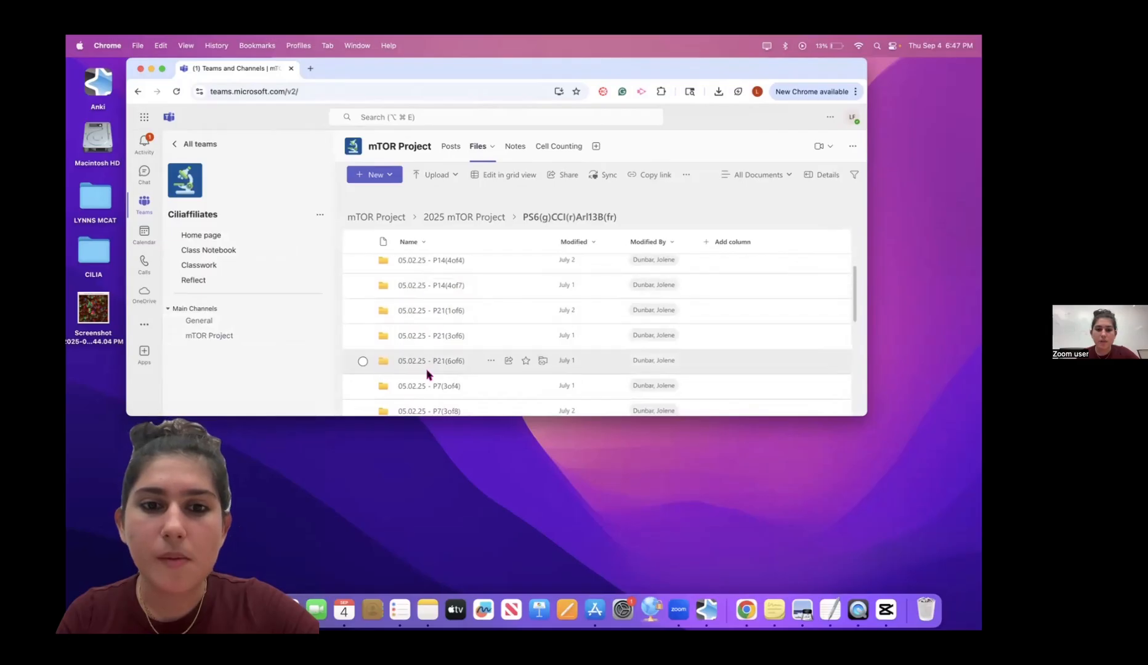
scroll(431, 347, down, 2)
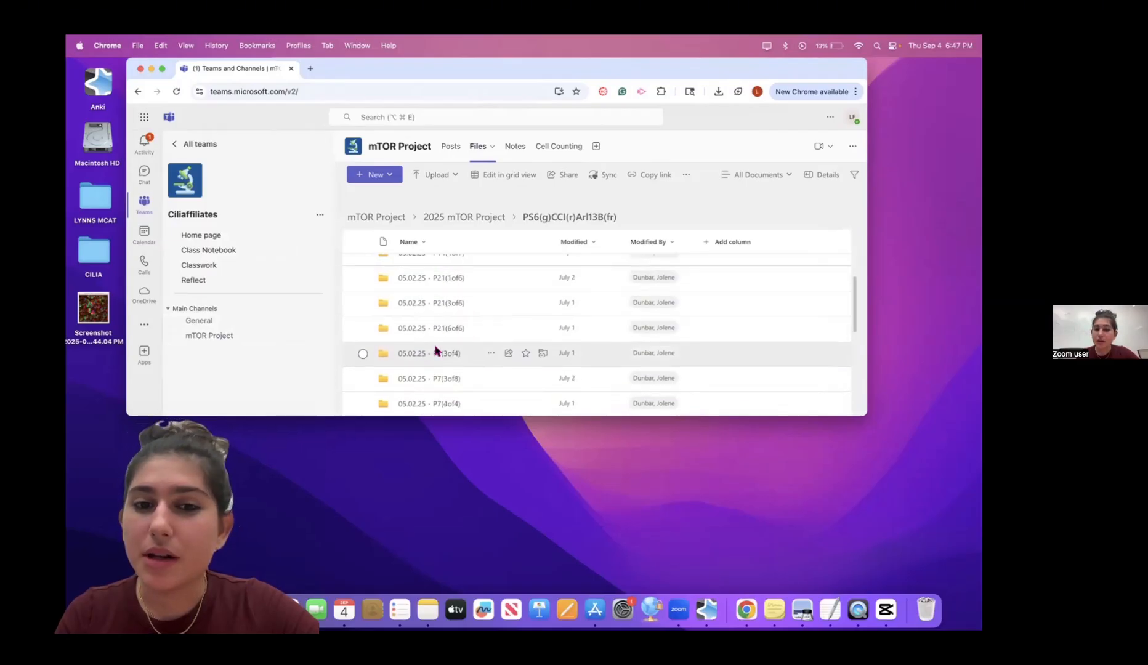
scroll(431, 348, up, 3)
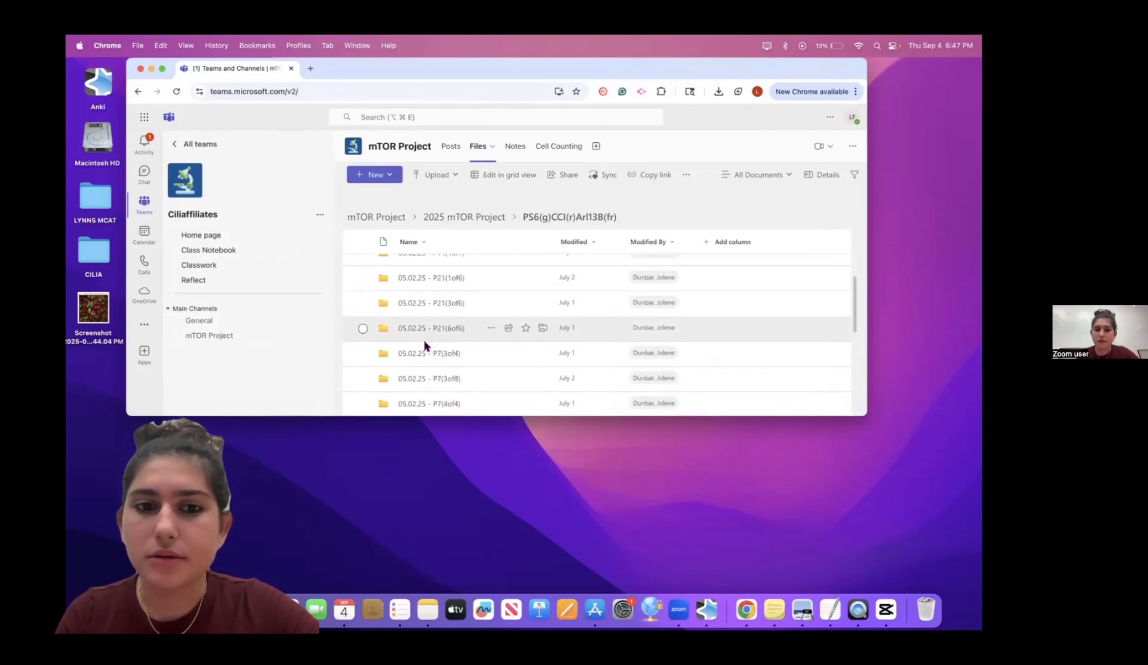
scroll(431, 327, up, 3)
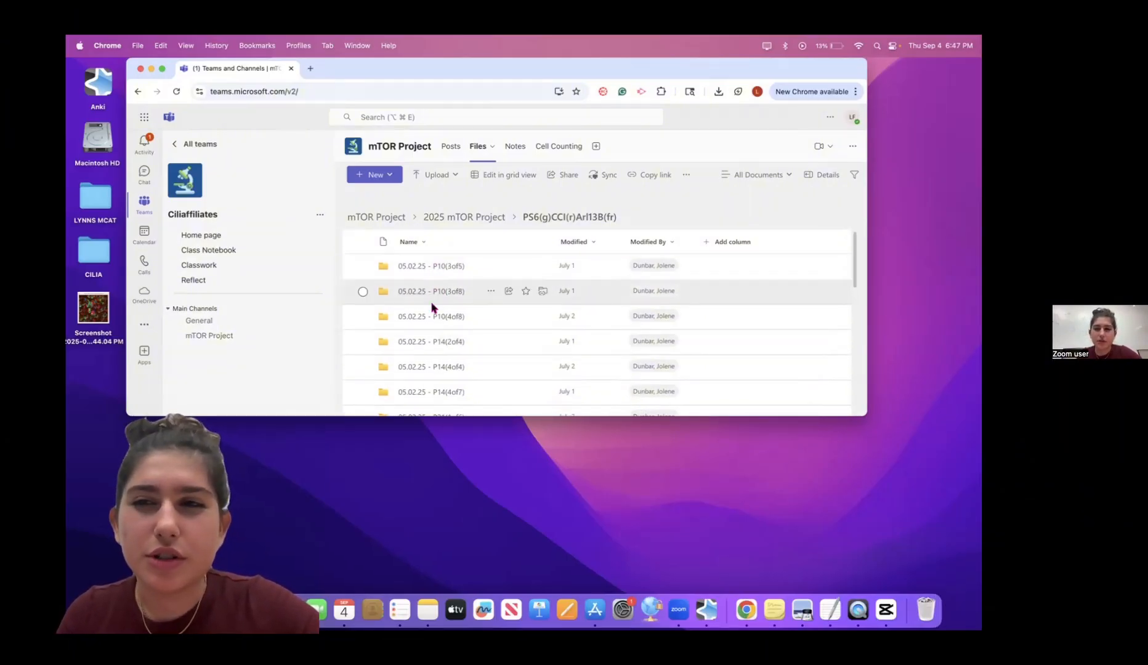
scroll(431, 333, down, 3)
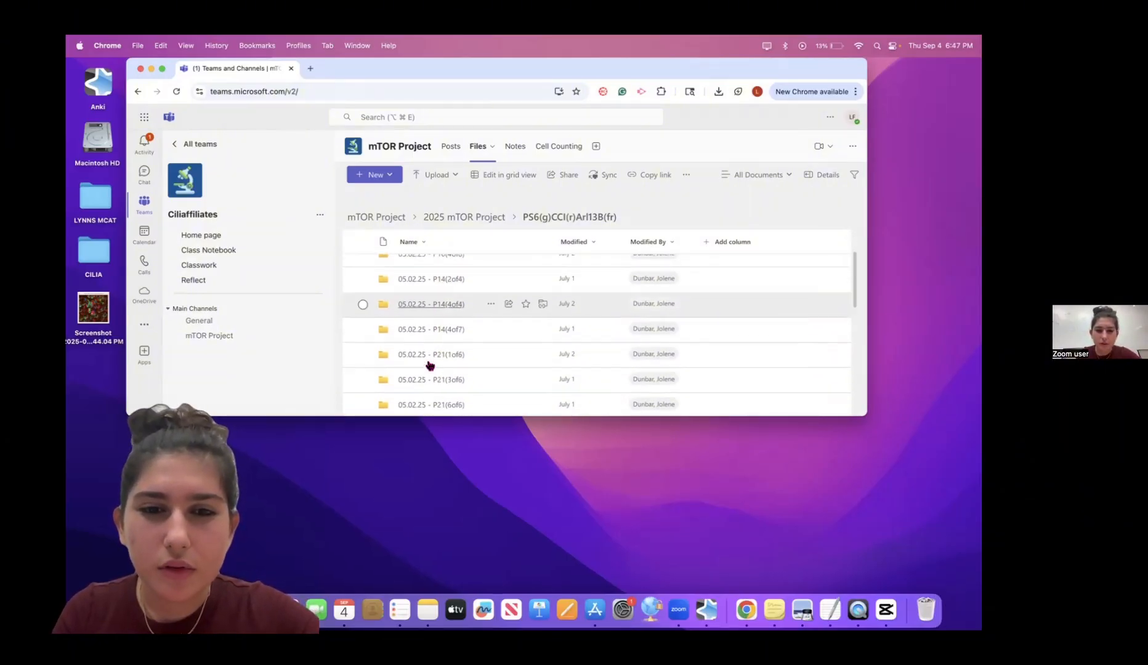
scroll(430, 365, down, 1)
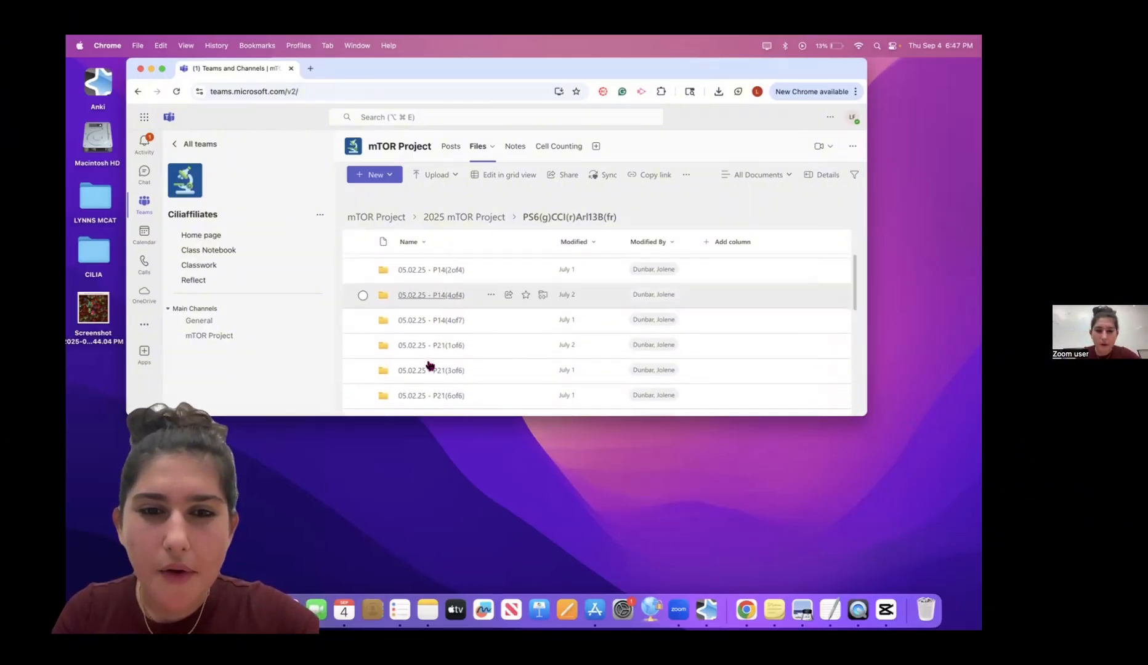
Open the 05.02.25 - P14(4of4) folder, download its Image1 ctx & cc .czi file, and narrow the browser window
click(426, 283)
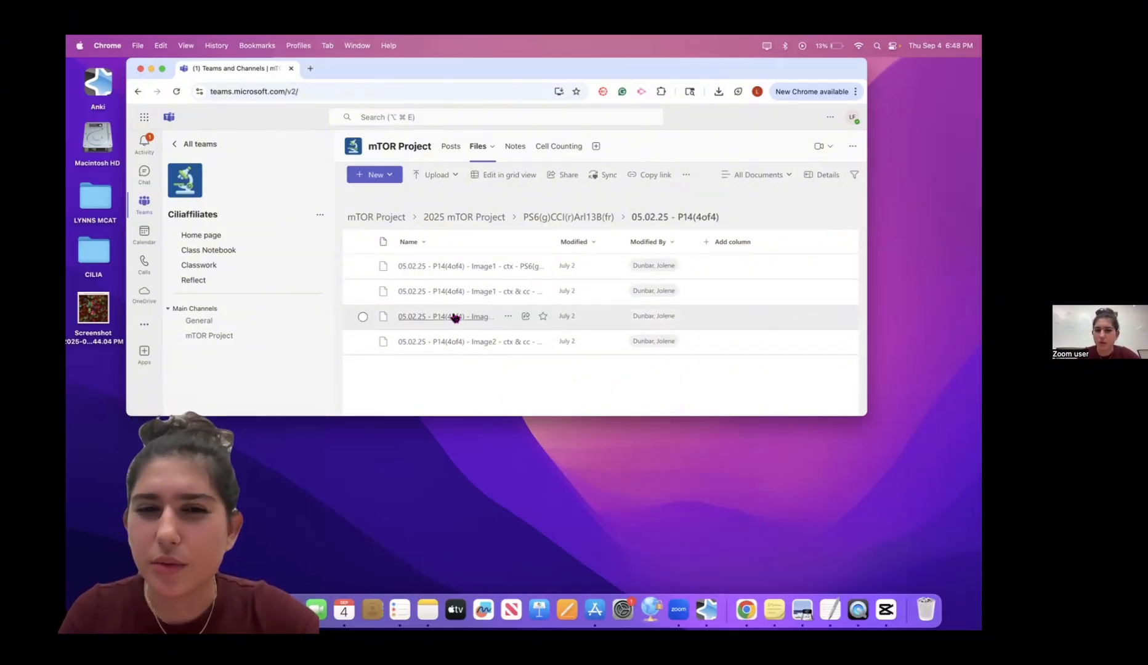
click(449, 291)
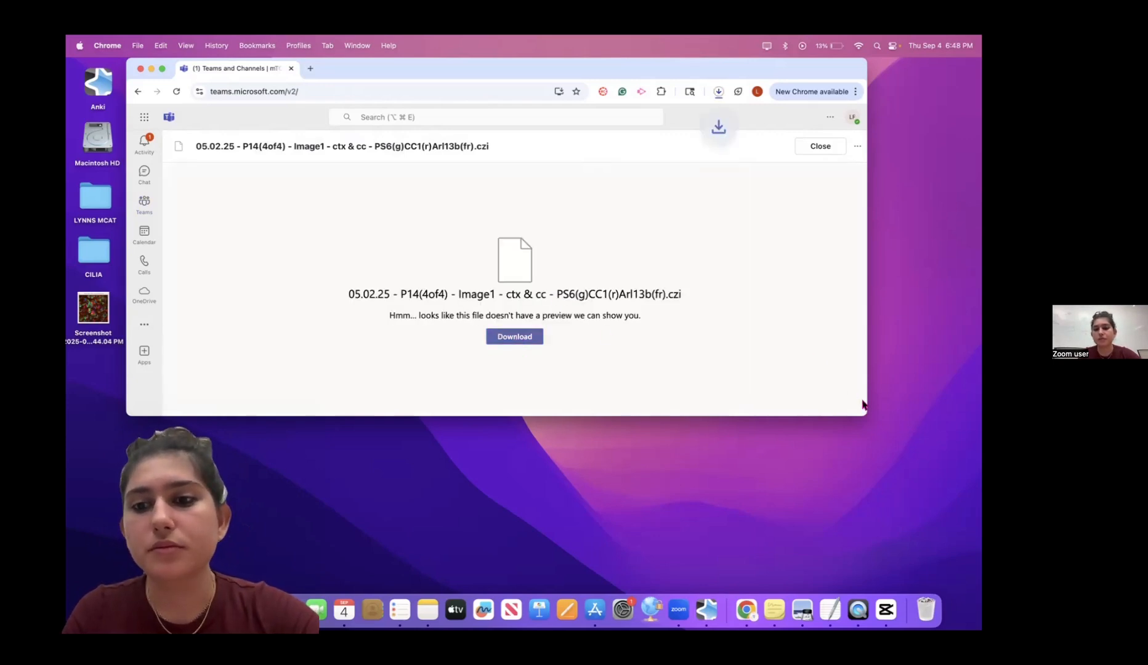
mouse_move(684, 401)
mouse_down()
mouse_move(674, 399)
mouse_move(681, 424)
mouse_up()
click(342, 531)
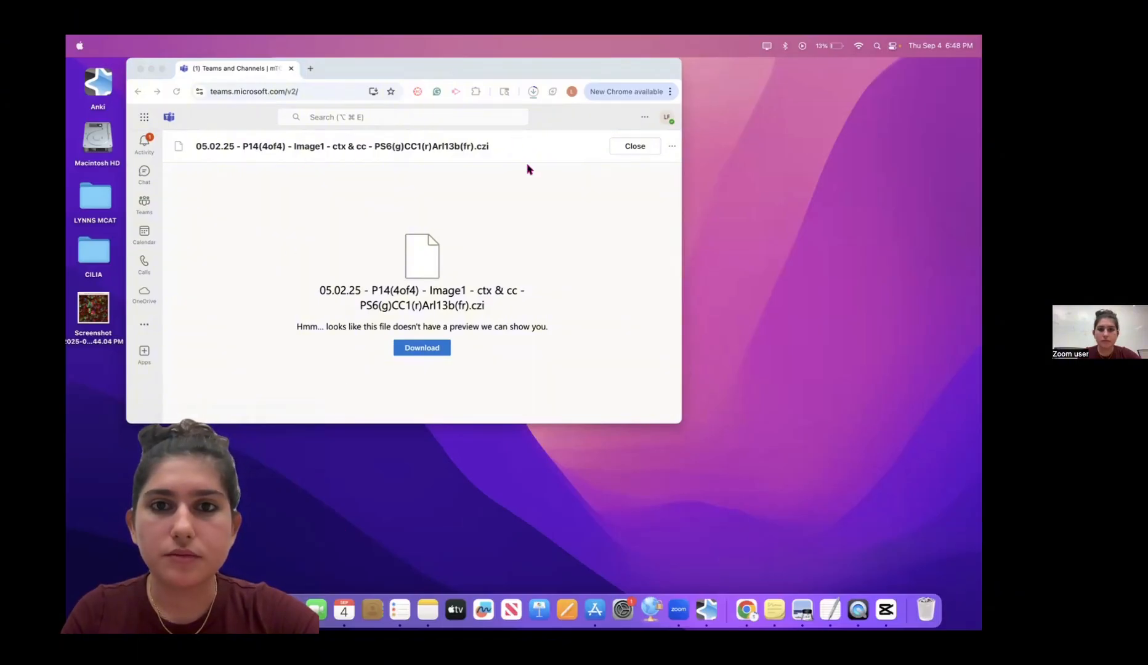
click(533, 132)
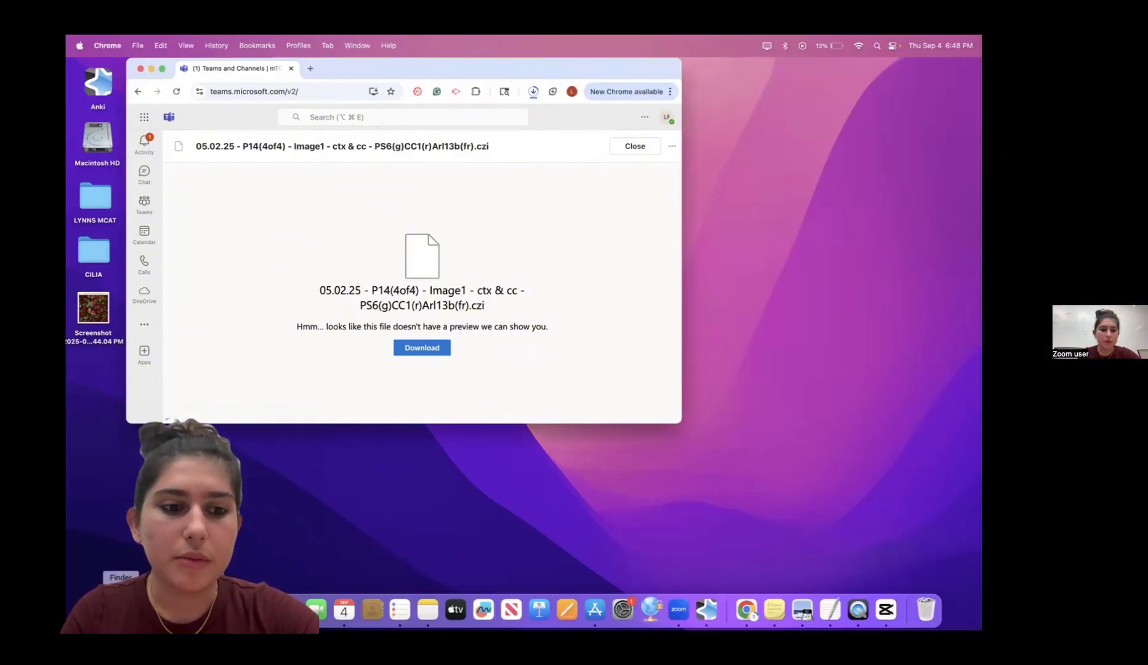
Launch Fiji and reposition its ImageJ toolbar window beside the browser
click(149, 610)
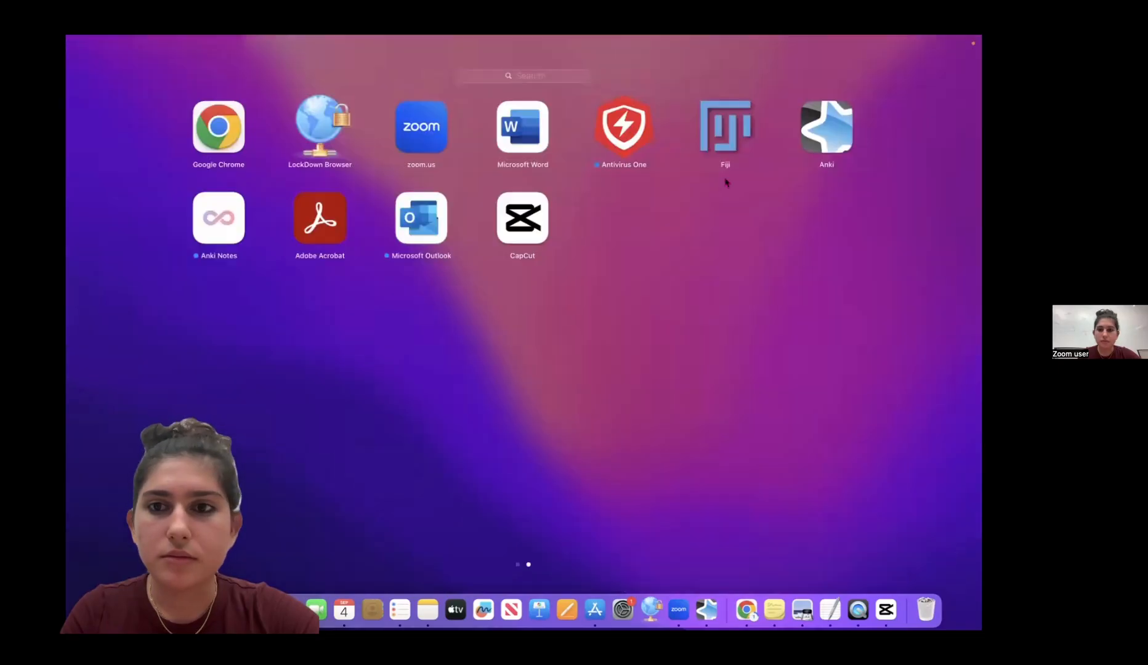
click(710, 150)
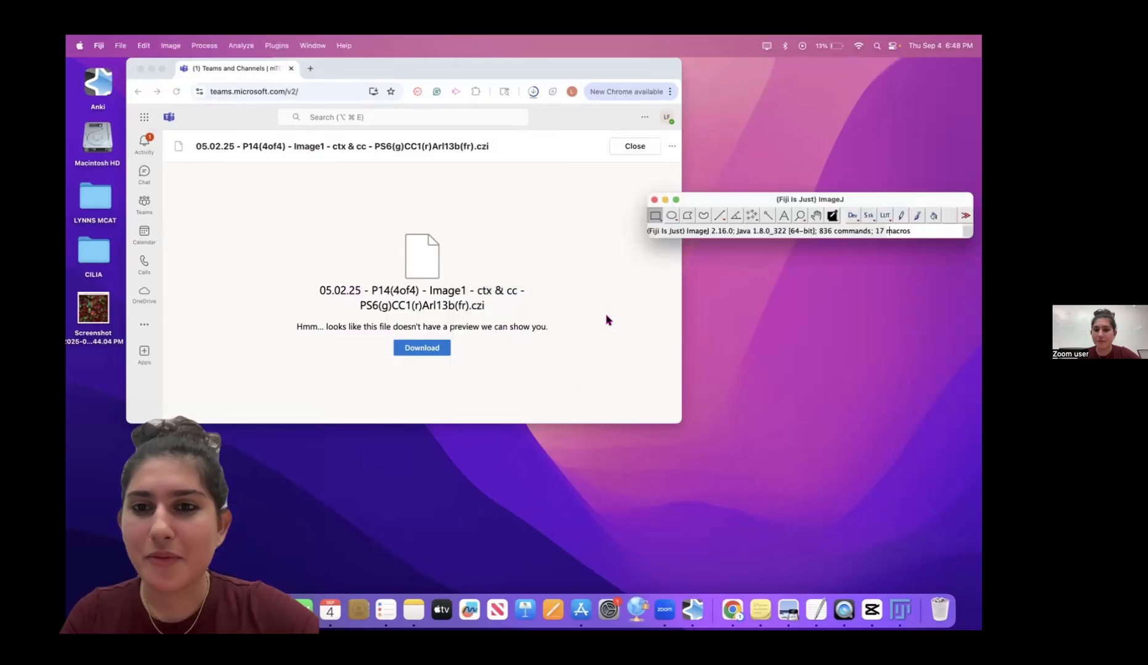
drag(736, 199, 717, 210)
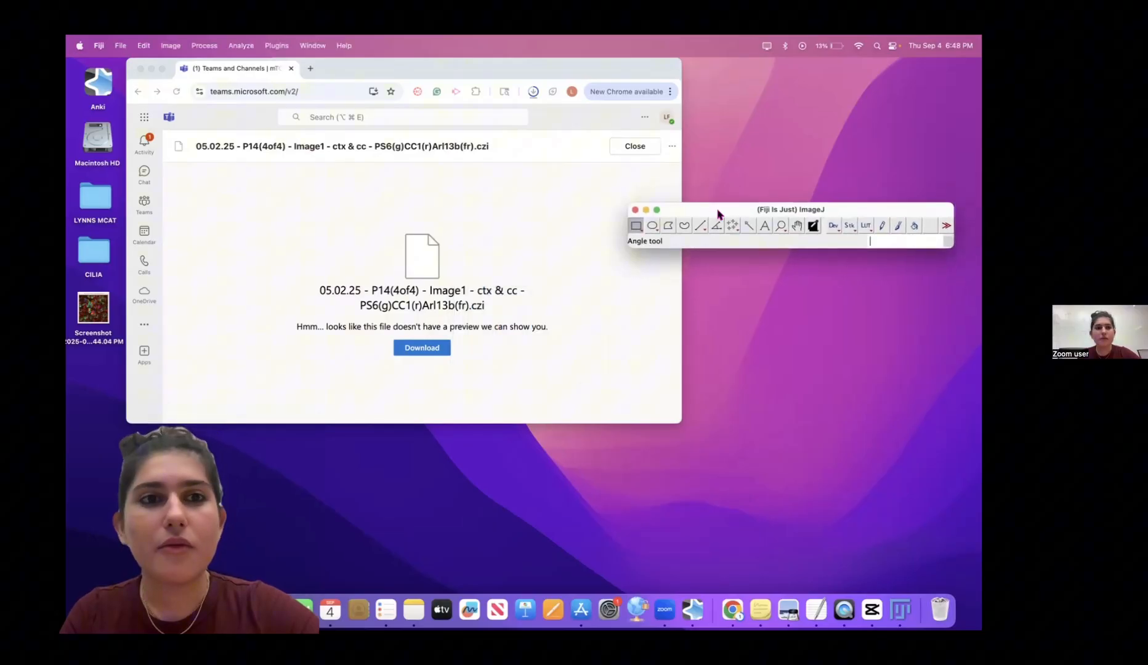
Start the Bio-Formats Importer and move its file chooser away from the browser window's upper area
click(274, 46)
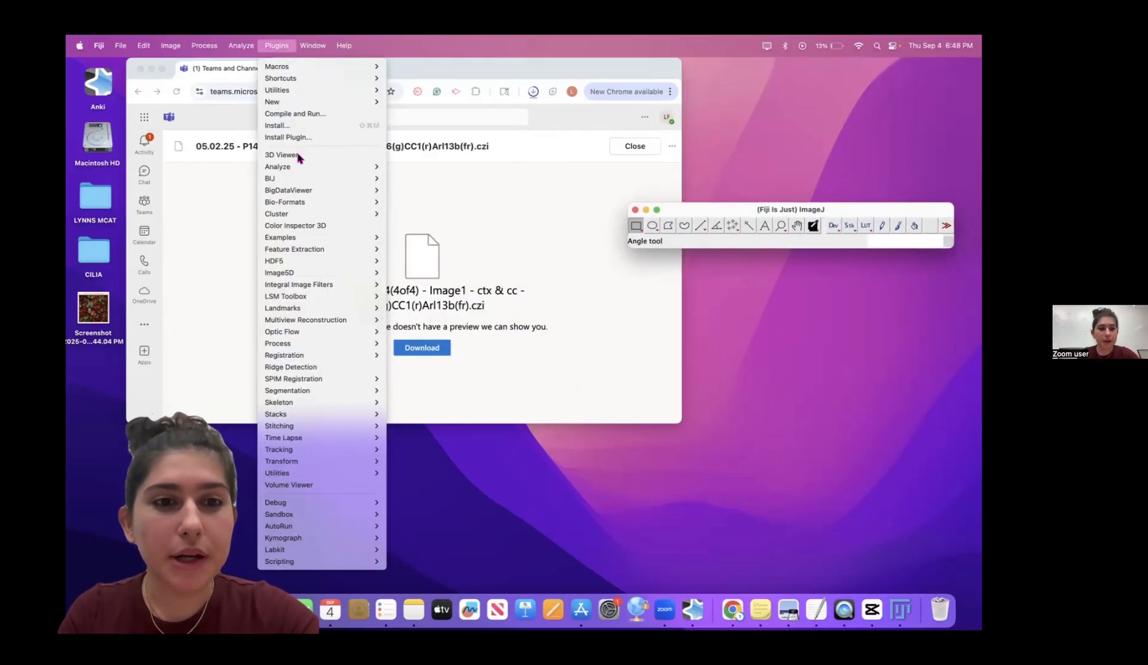
mouse_move(291, 203)
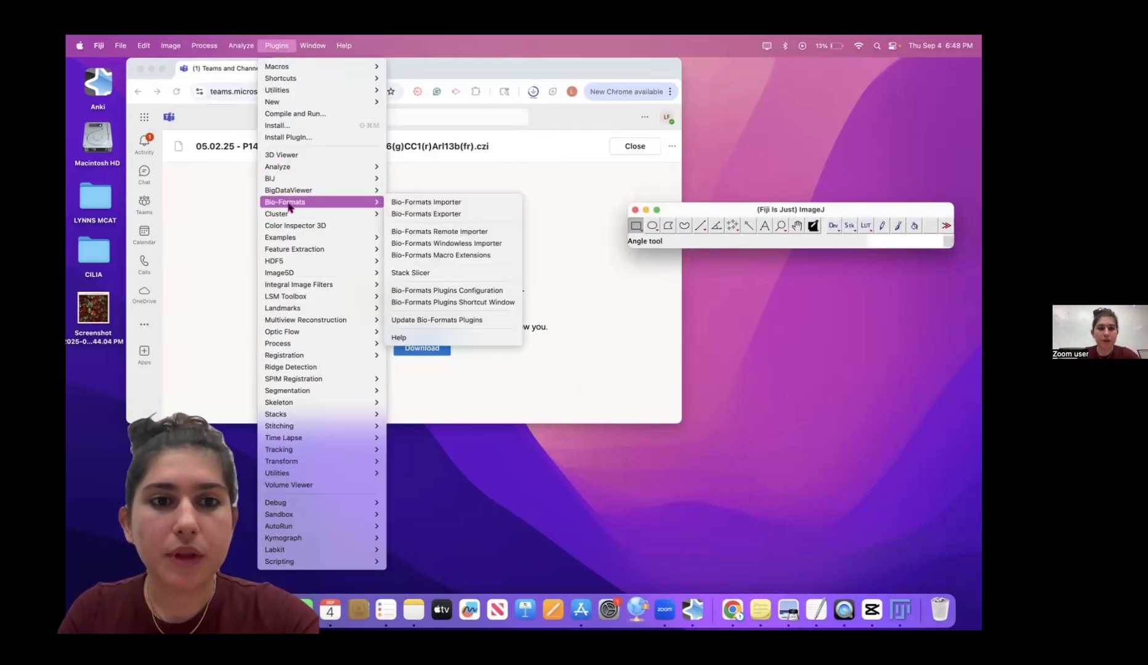
click(411, 207)
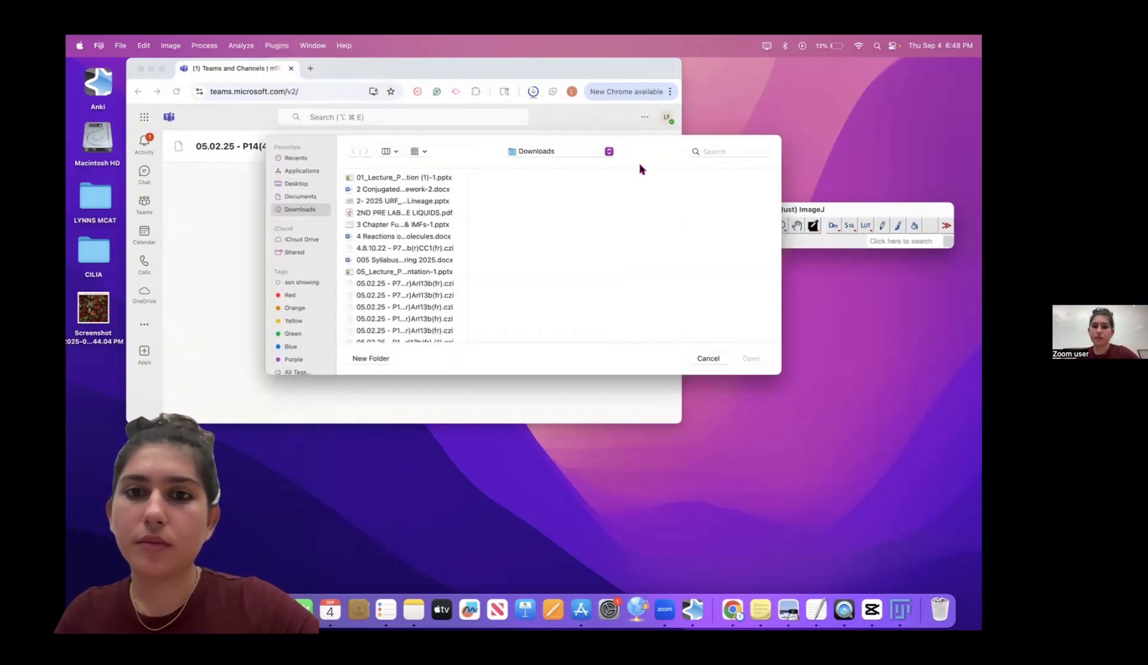
drag(641, 169, 659, 321)
Switch to the browser, make its window taller, and check the .czi file's download status
click(561, 237)
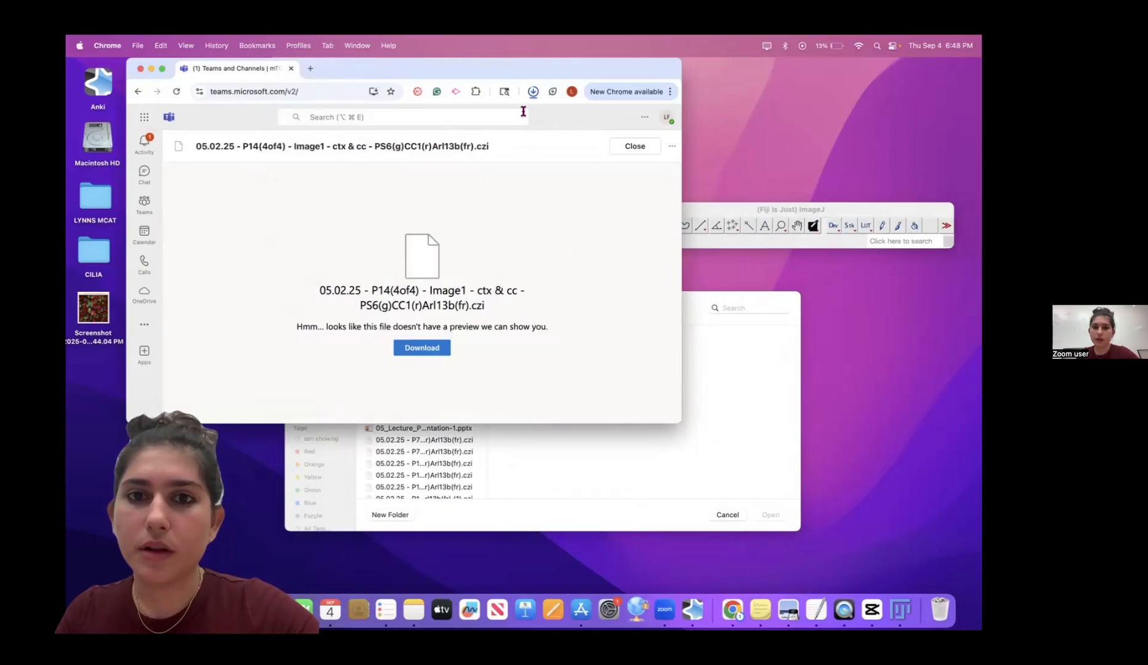
drag(565, 423, 560, 495)
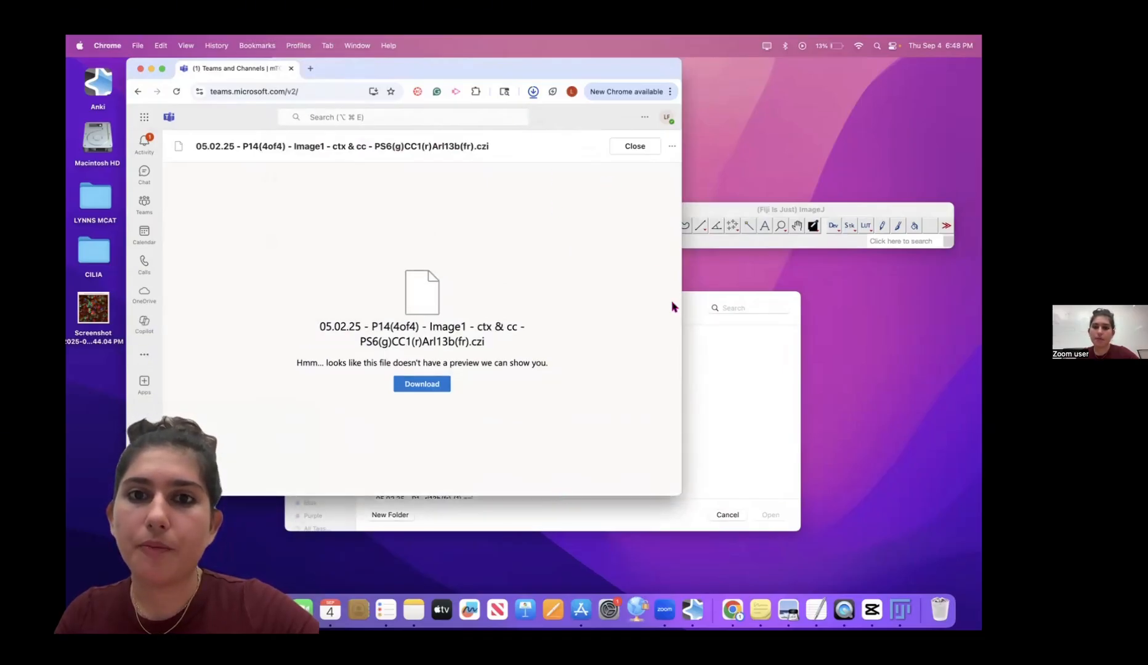
click(728, 358)
drag(469, 123, 735, 415)
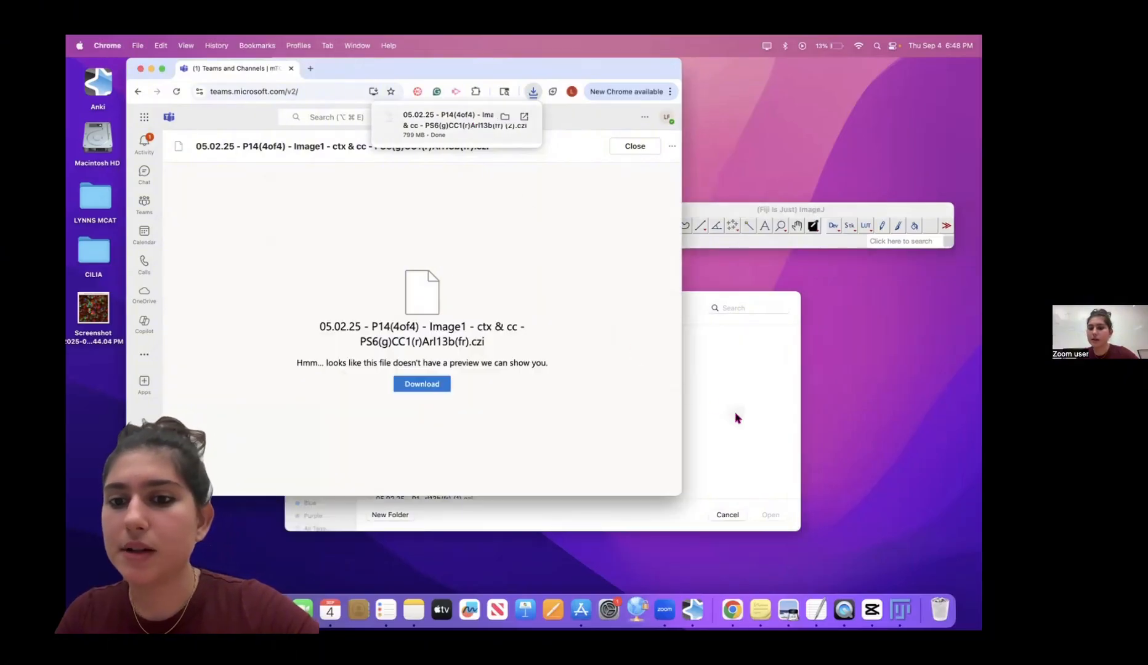
Import 05.02.25 - P14(4of4) - Image1 - ctx & cc - PS6(g)CC1(r)Arl13b(fr).czi as a Composite hyperstack with Autoscale
click(739, 374)
click(764, 515)
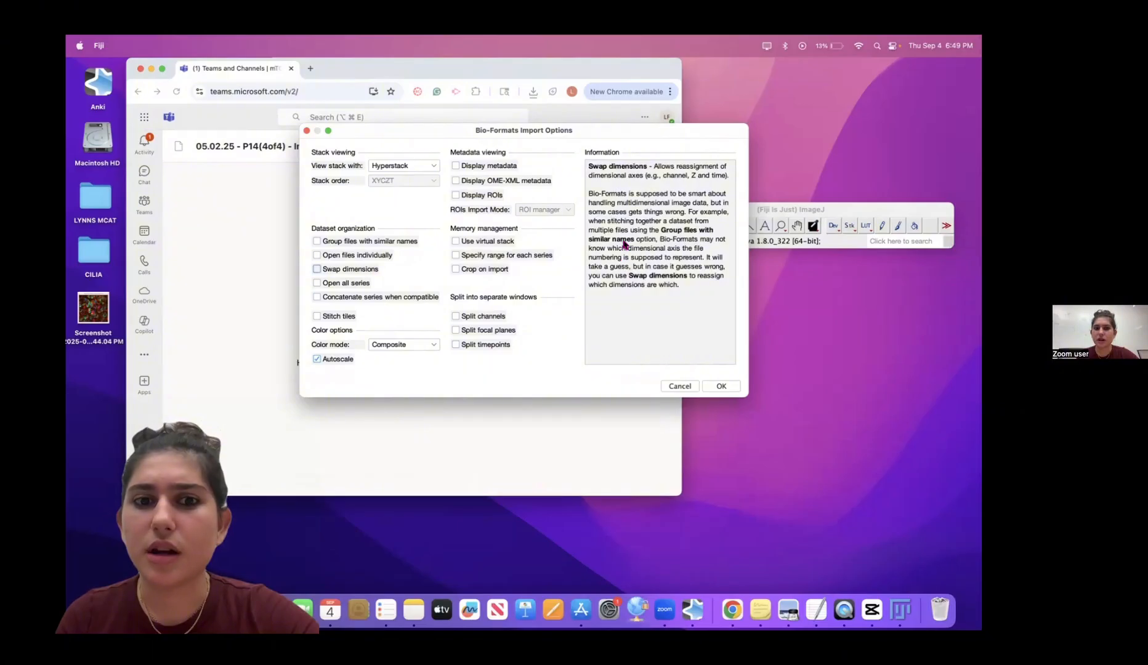
click(720, 388)
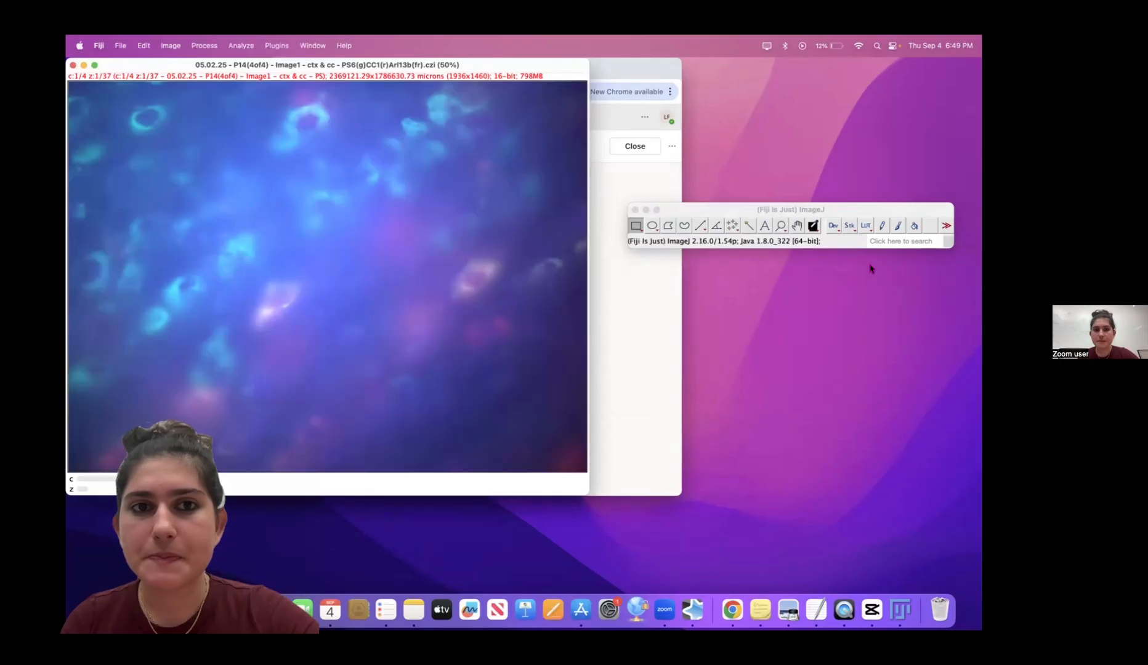
Shrink the imported image window, move it clear of the ImageJ toolbar, and make the toolbar window active
drag(539, 64, 605, 89)
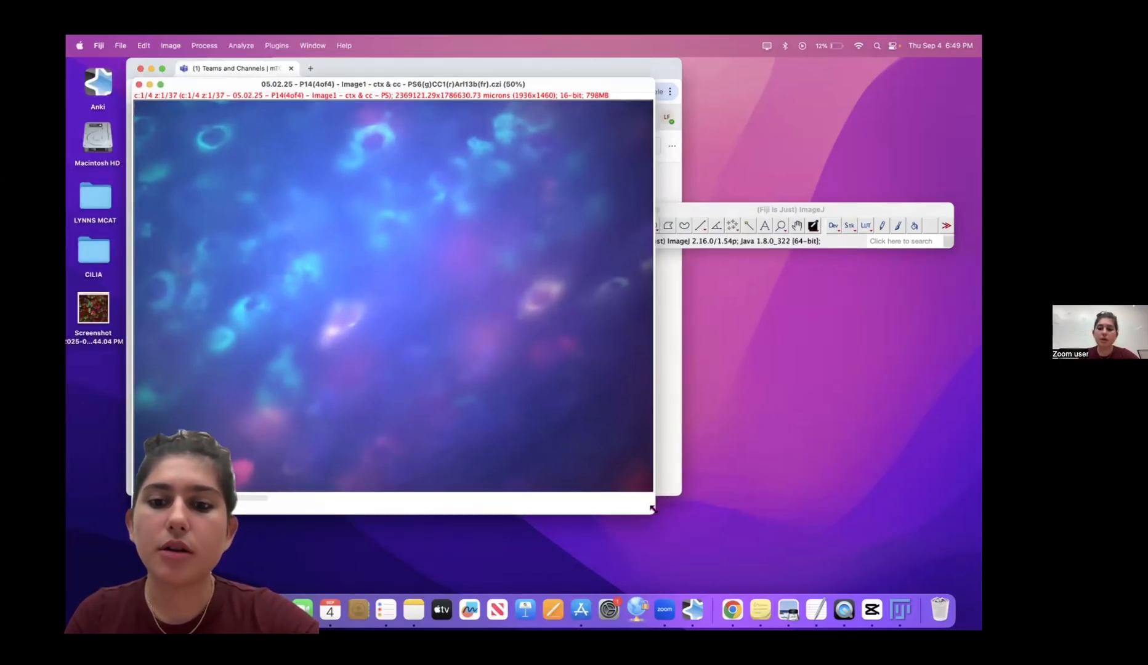
drag(561, 410, 451, 325)
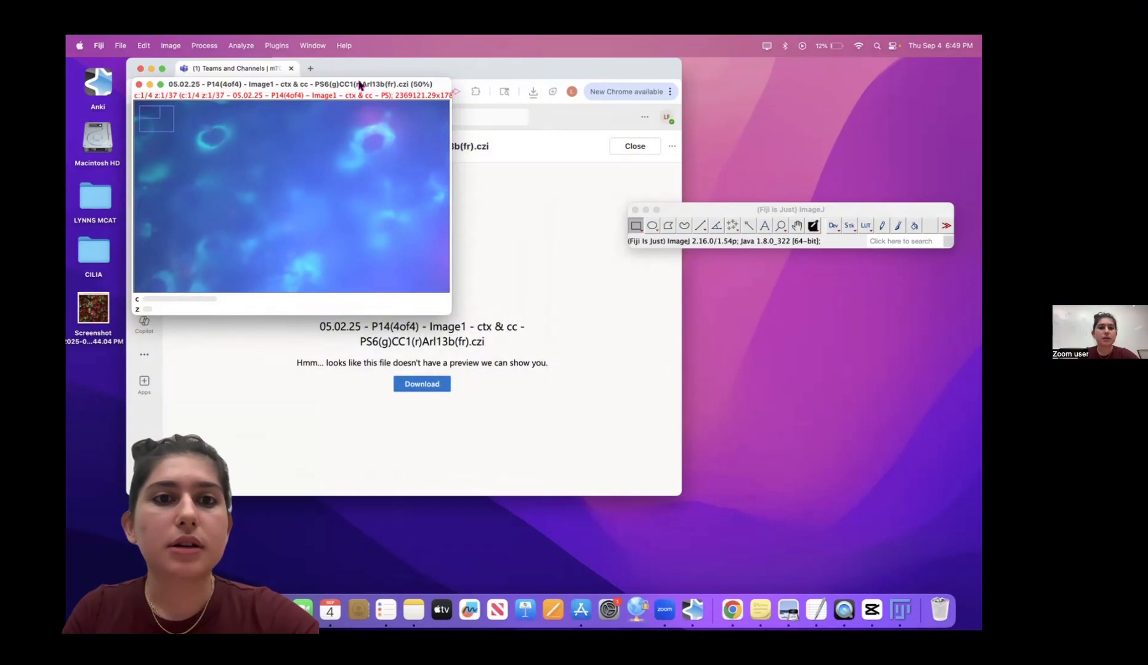
drag(350, 76, 300, 64)
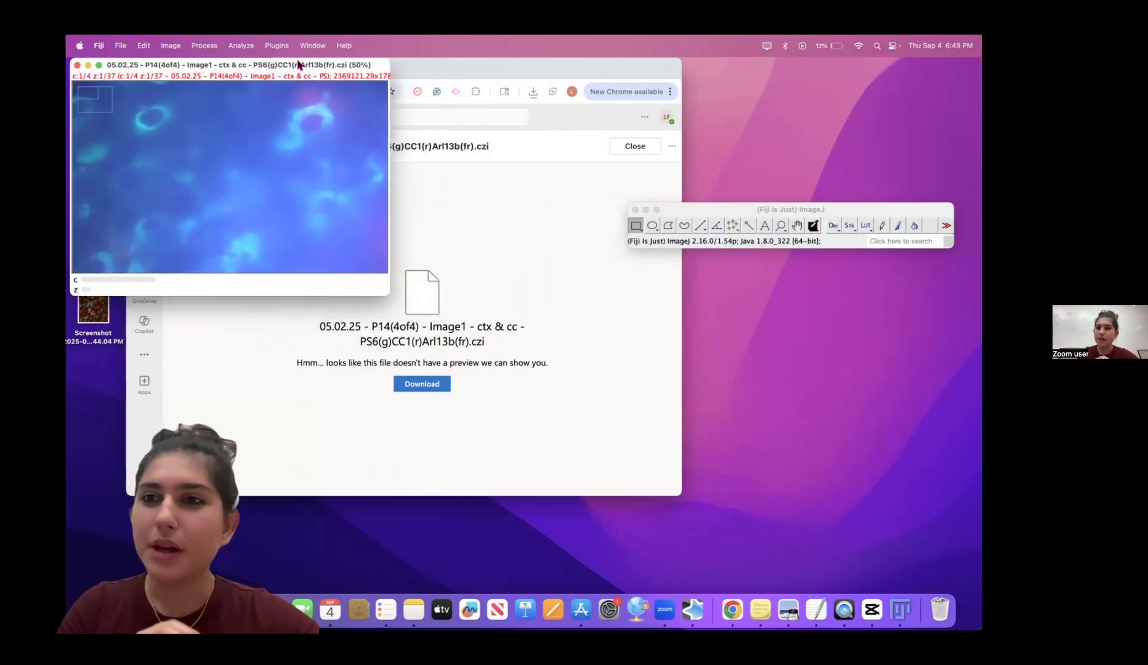
click(342, 46)
click(285, 64)
click(724, 212)
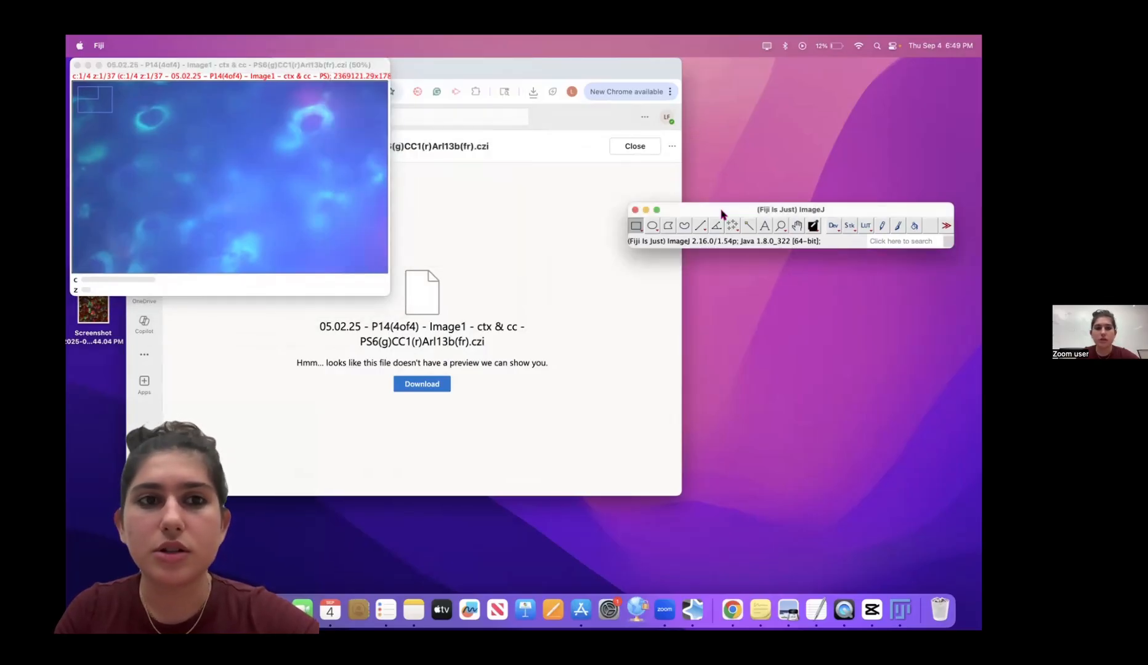
Find the Brightness/Contrast adjustment through Fiji's command search and open it for the imported image
click(345, 46)
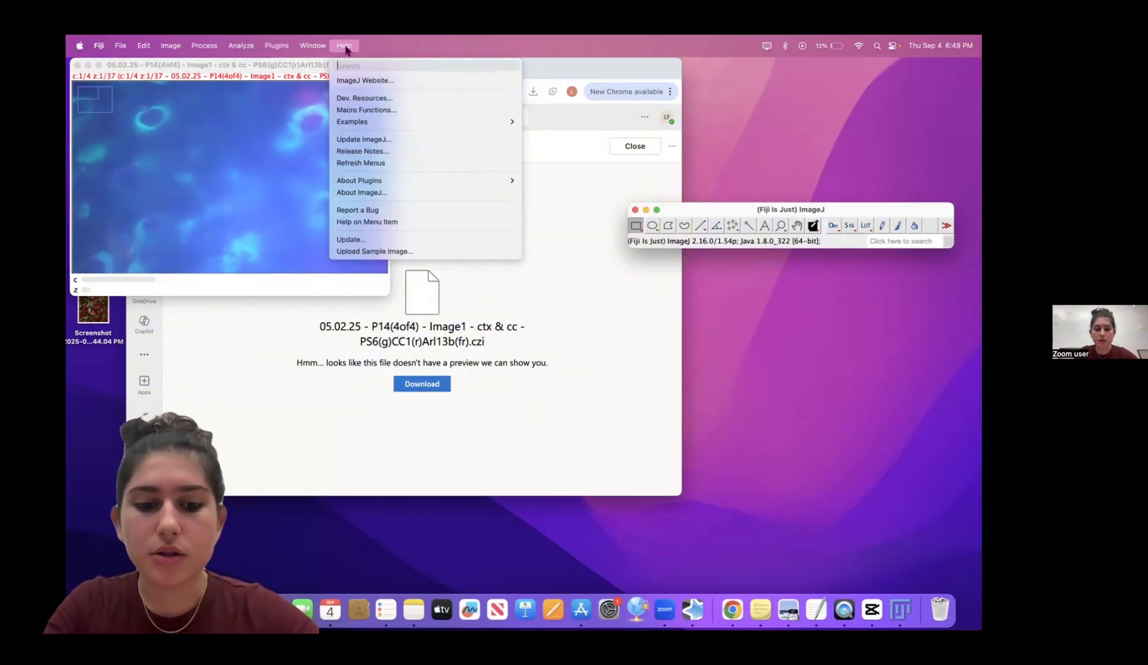
text(brigh)
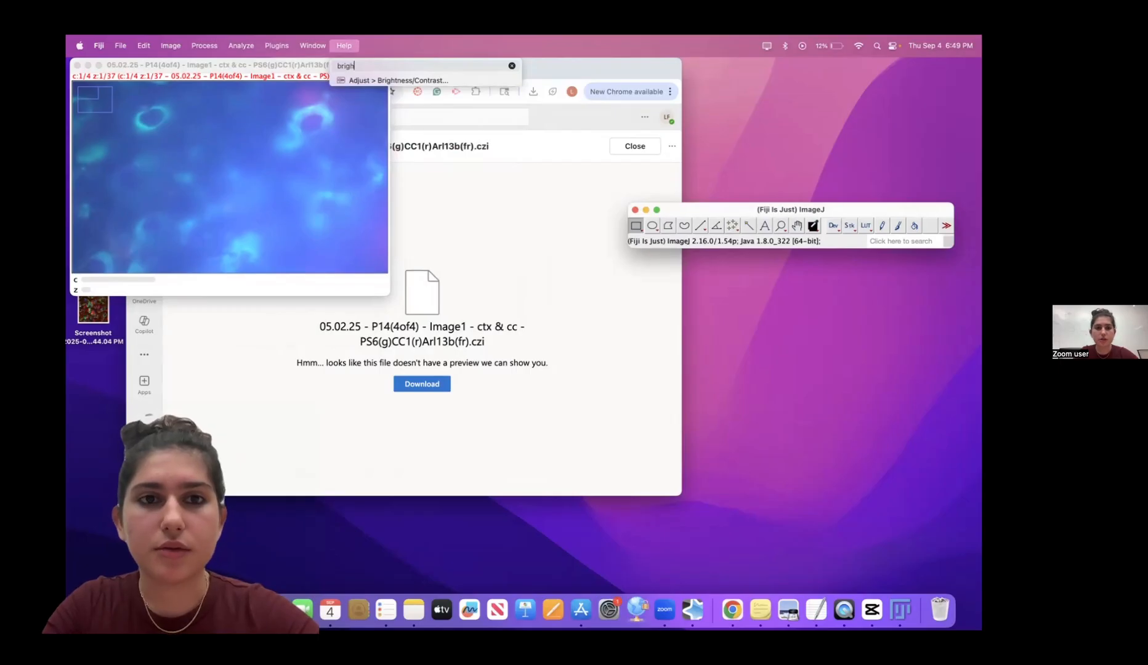
click(368, 48)
click(345, 49)
mouse_move(407, 99)
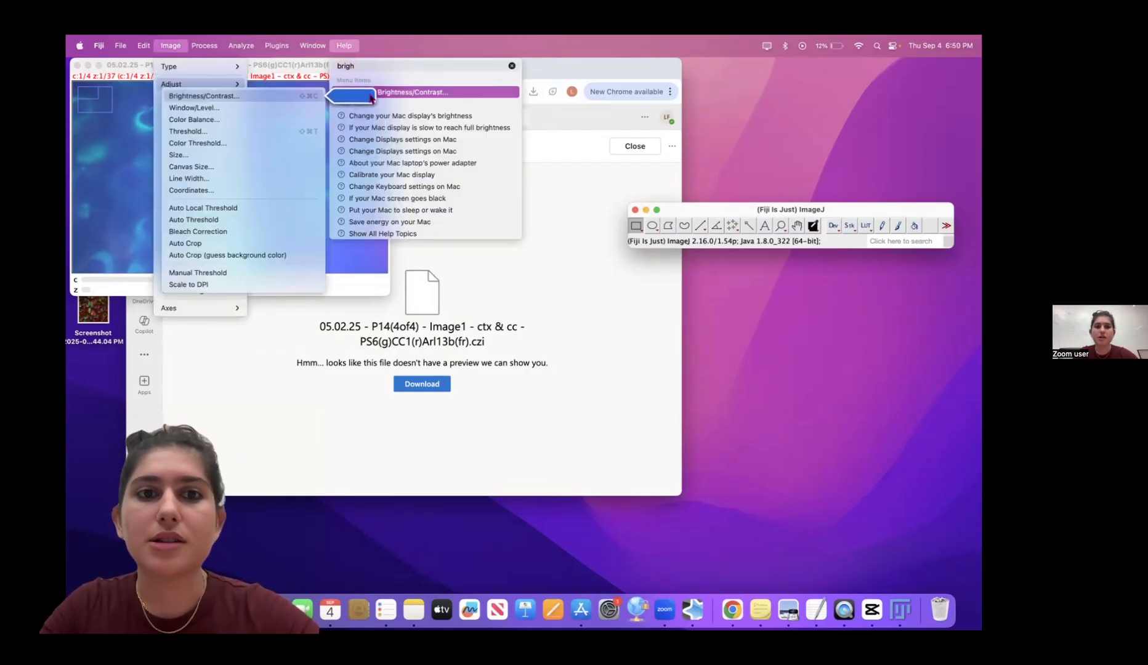
click(429, 94)
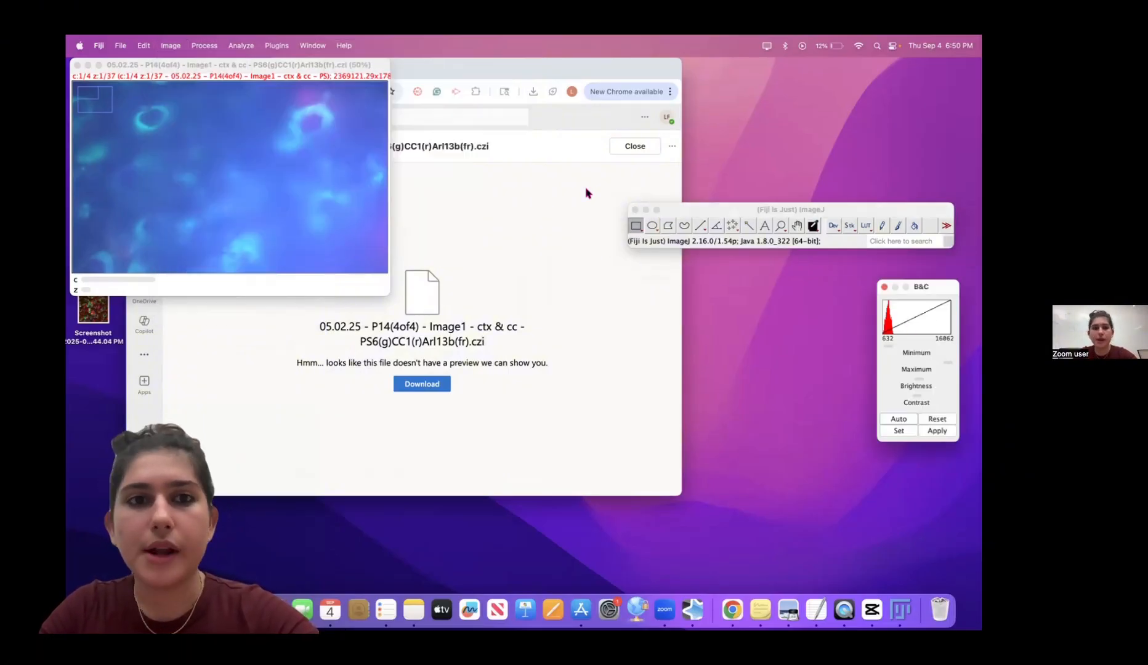
Find and open the Channels Tool, and place its window beside the B&C window, clear of the image
click(344, 45)
text(ch)
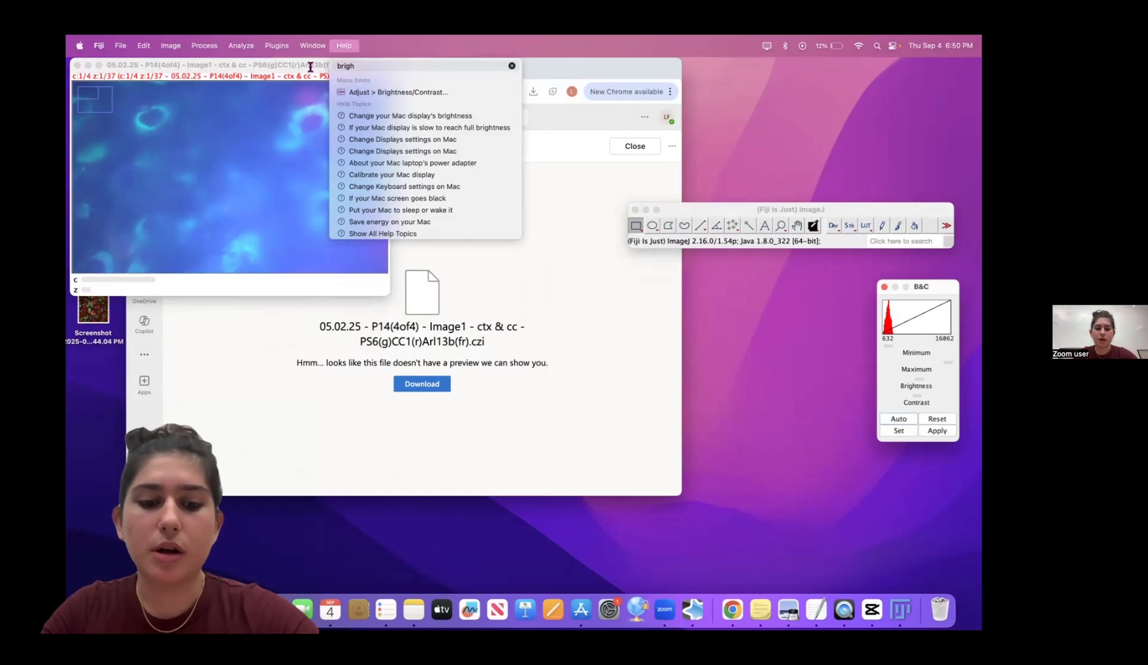
text(annel)
text(s)
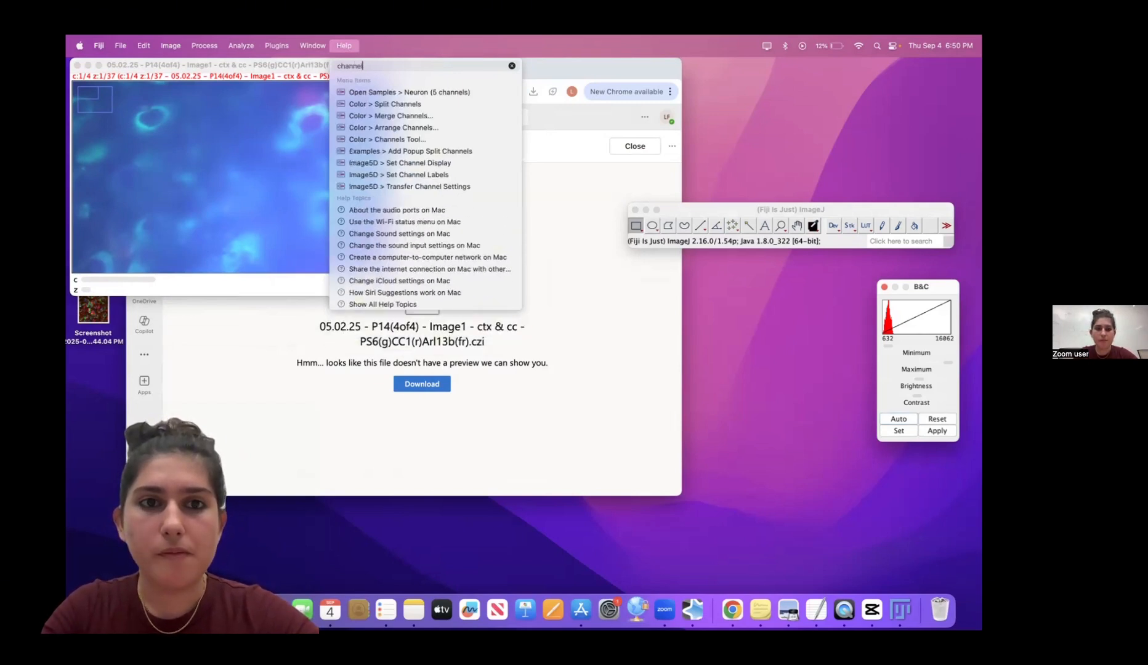
click(398, 140)
drag(523, 184, 809, 296)
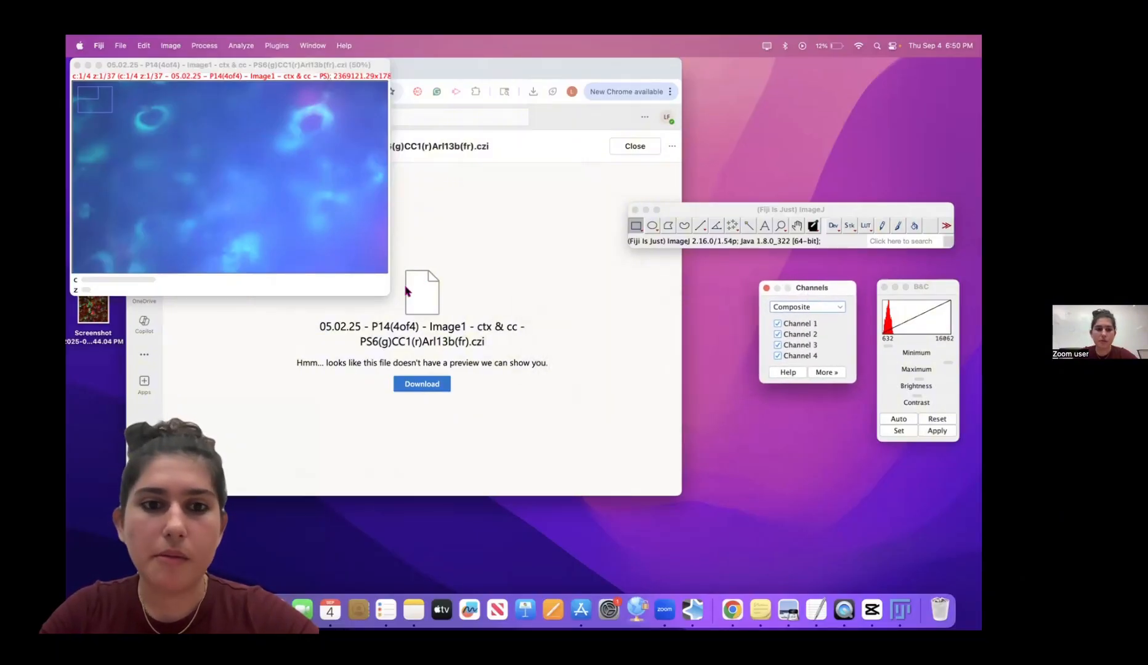
Enlarge the image window and browse the z-stack, settling on slice 4 of 37
click(388, 294)
drag(388, 294, 645, 498)
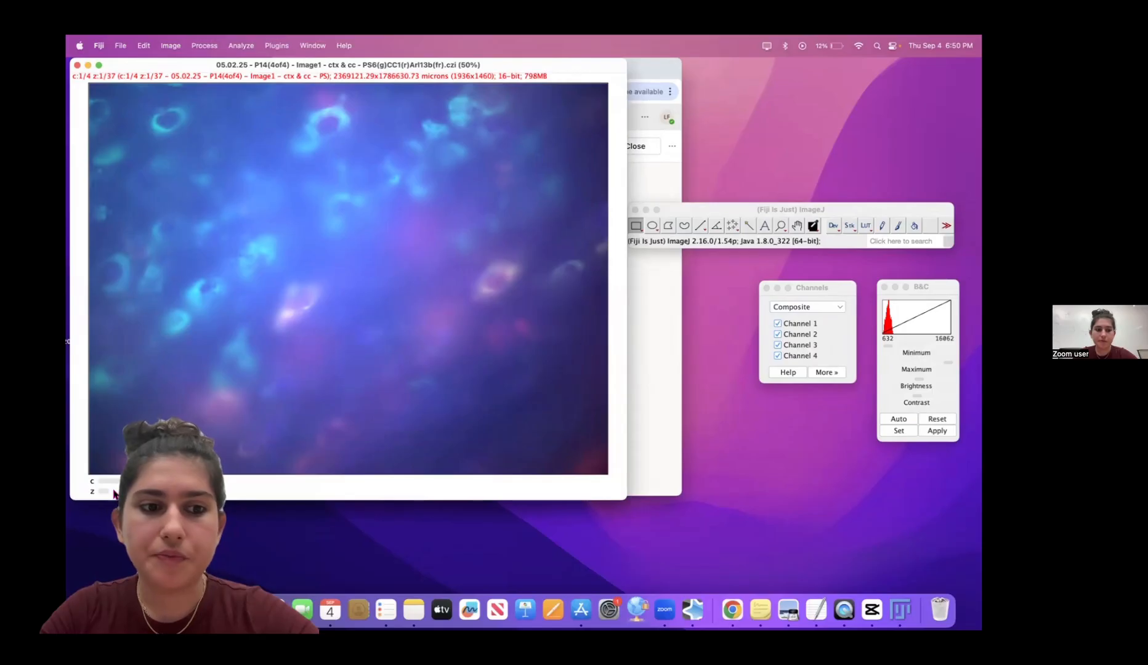
drag(112, 492, 180, 492)
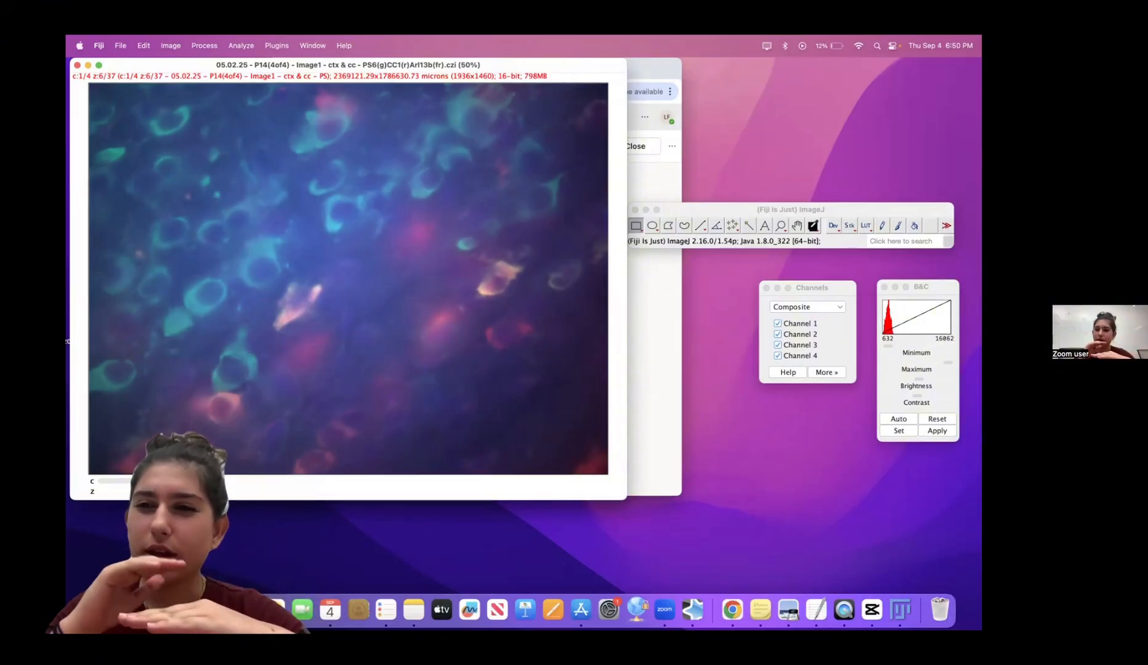
drag(180, 492, 141, 493)
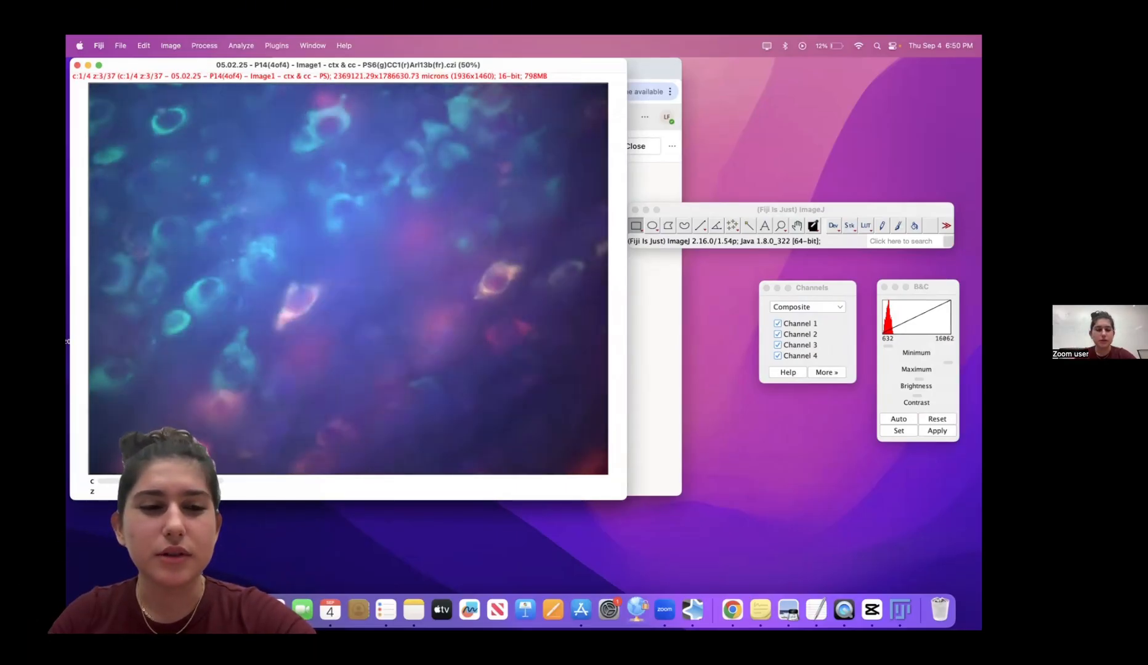
mouse_move(132, 493)
mouse_down()
mouse_move(178, 493)
mouse_move(117, 494)
mouse_move(185, 494)
mouse_move(118, 494)
mouse_move(146, 492)
mouse_up()
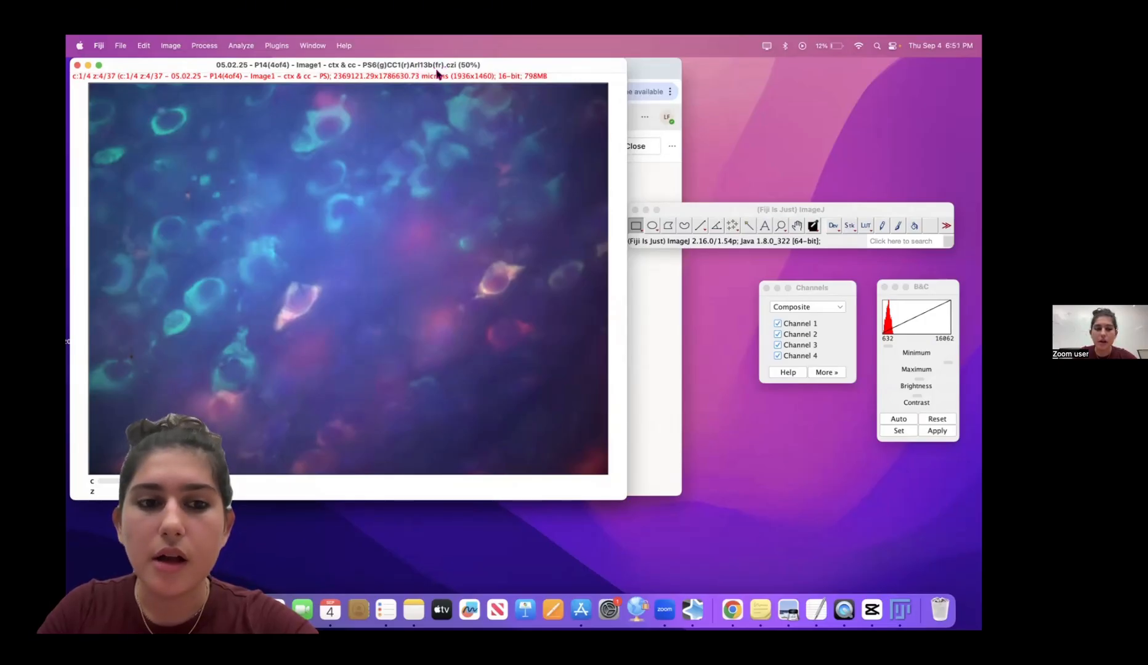
View the channels one at a time in Color display mode up to channel 4, and return the display to Composite
drag(154, 480, 179, 485)
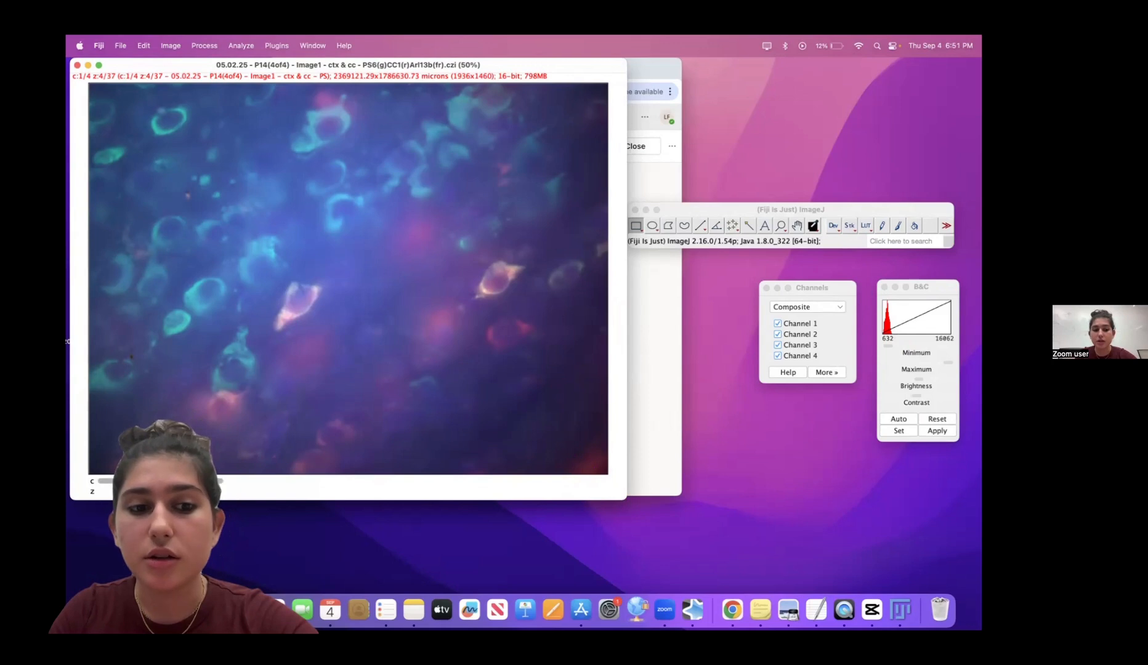
drag(252, 486, 297, 477)
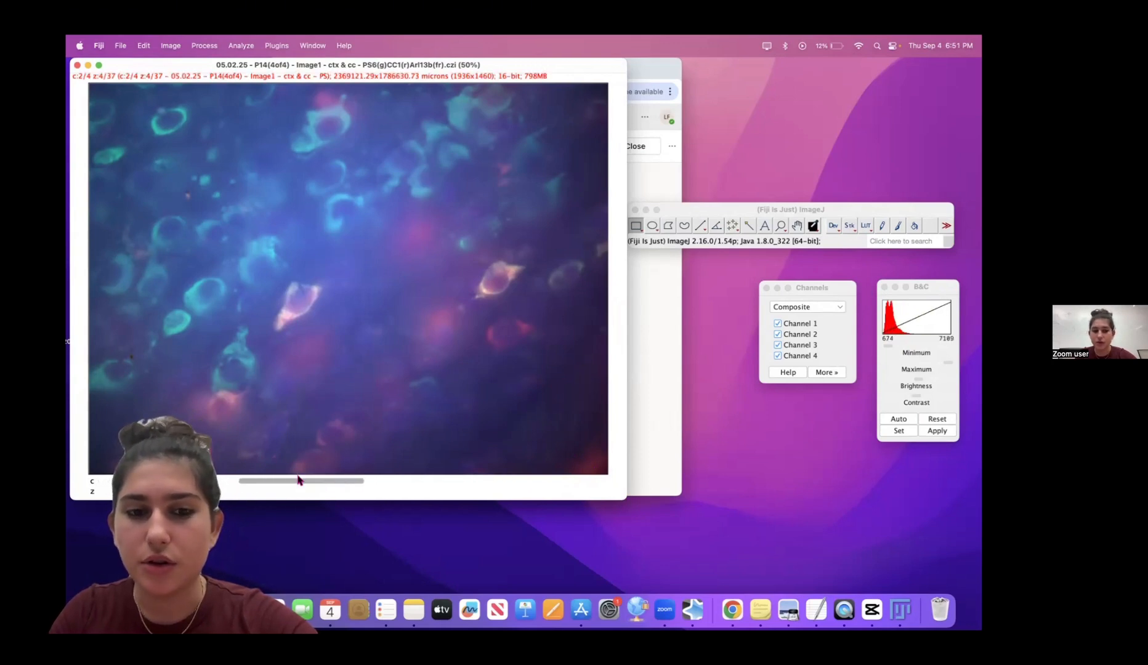
click(803, 312)
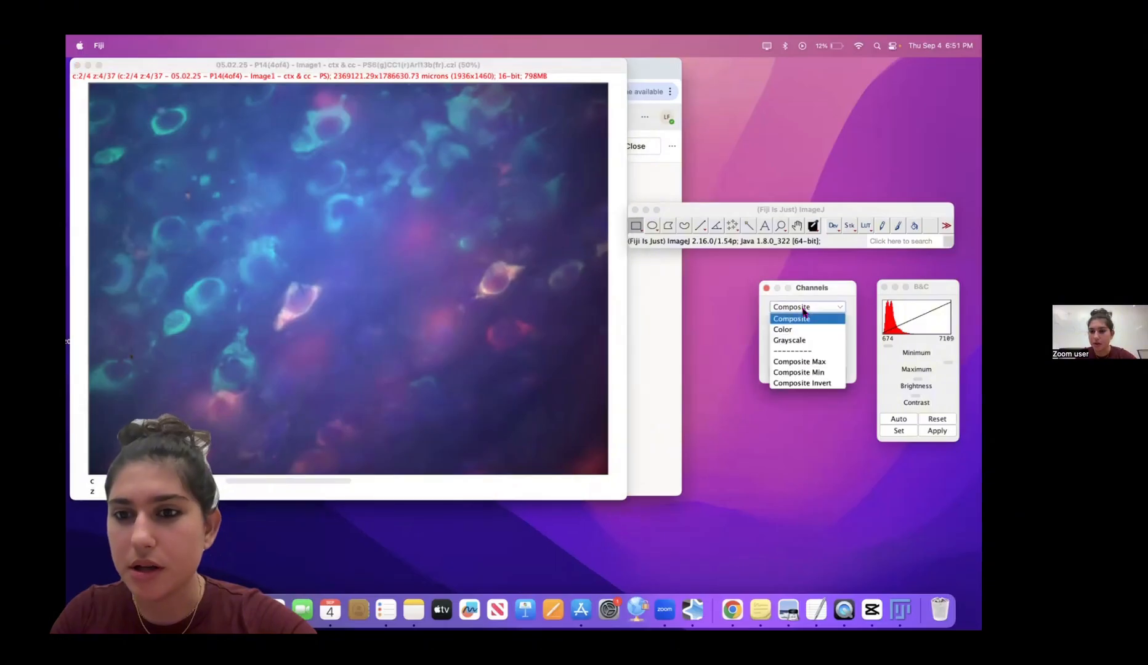
click(803, 326)
drag(260, 484, 571, 482)
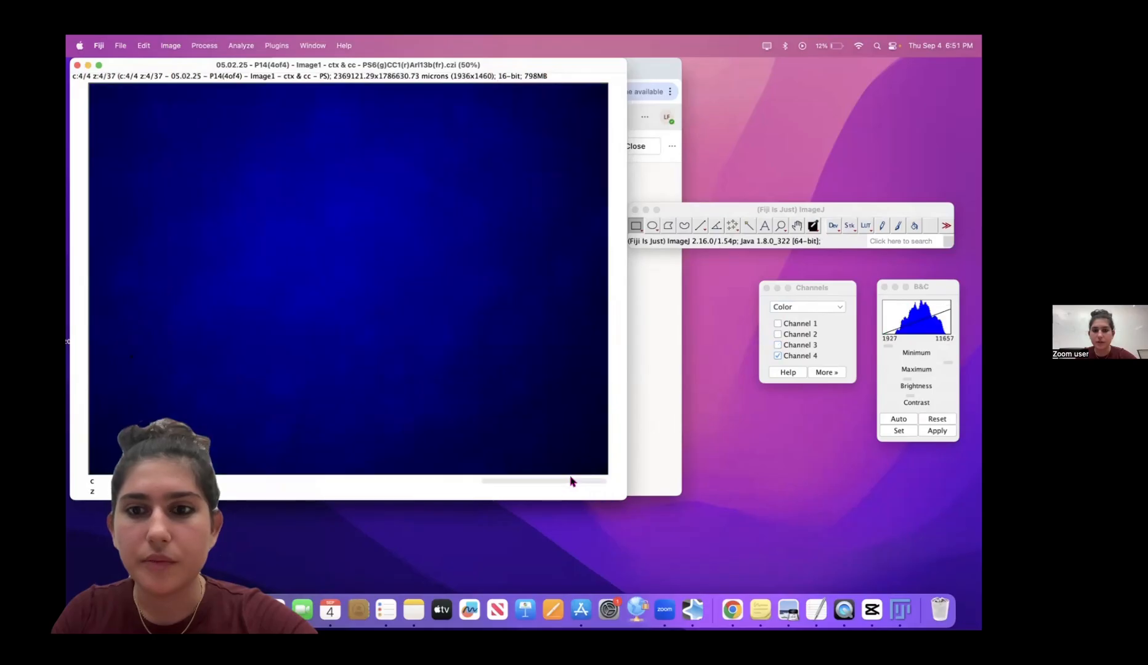
click(821, 308)
click(814, 319)
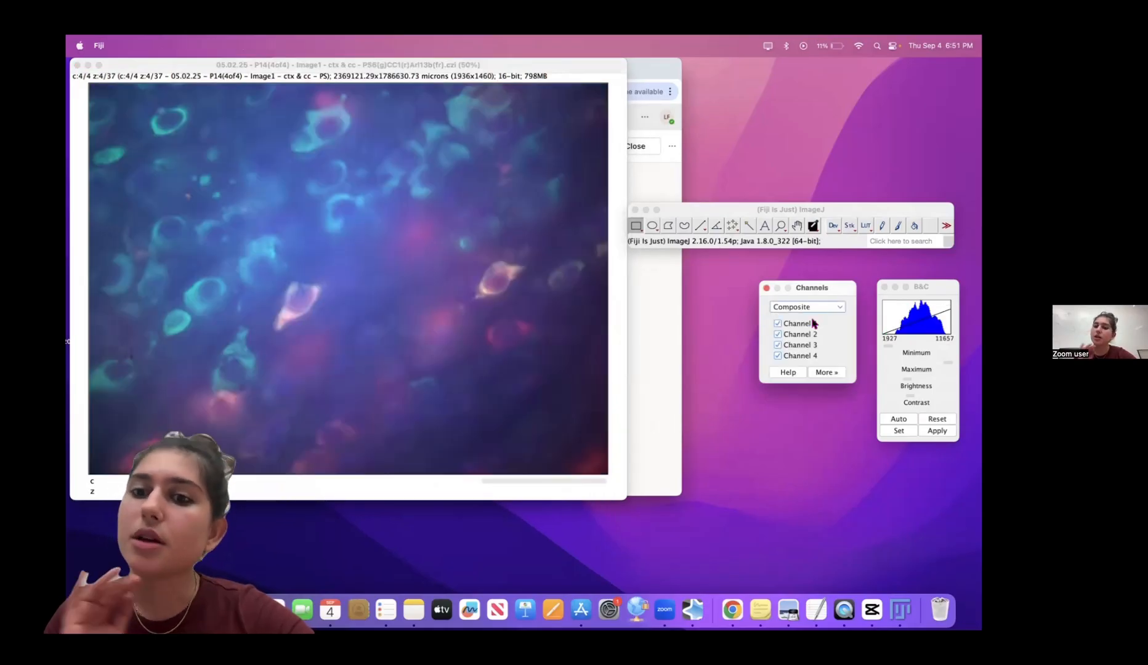
Toggle channels in the composite to compare them, viewing channel 2 alone and finishing with channels 2 and 3 shown
click(778, 323)
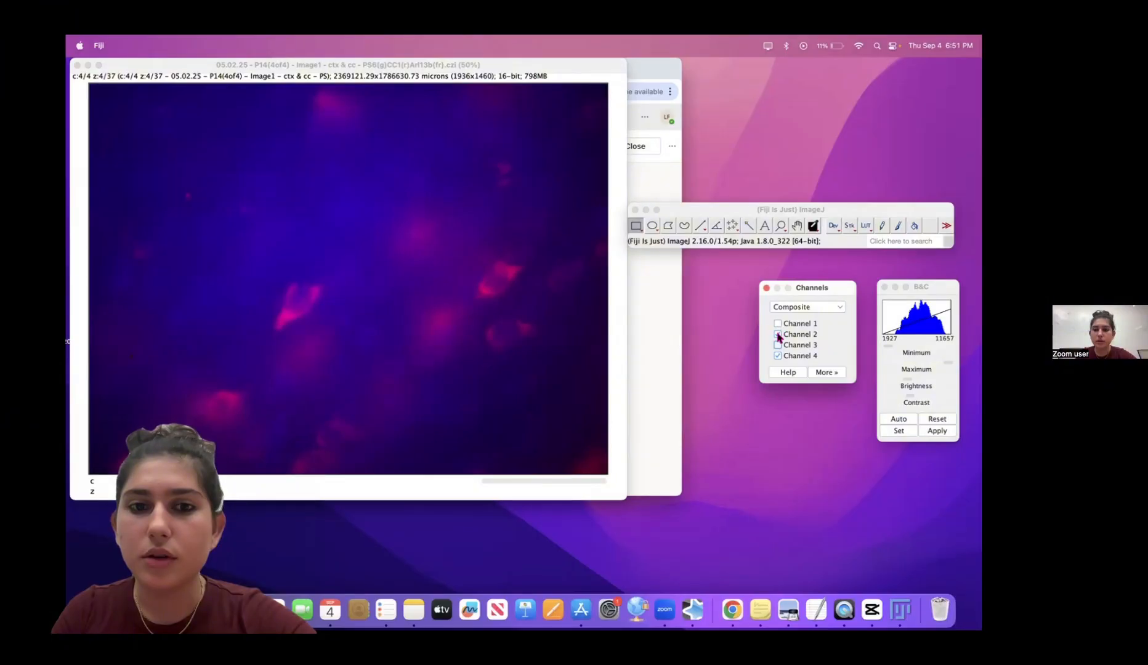
click(778, 334)
click(777, 334)
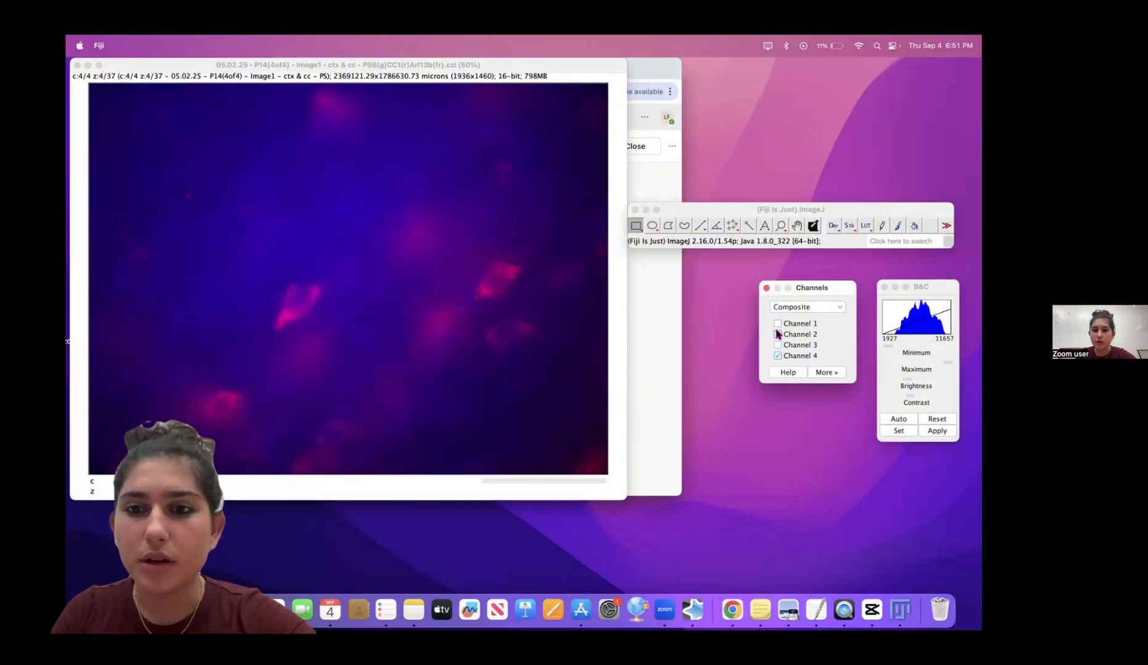
click(779, 355)
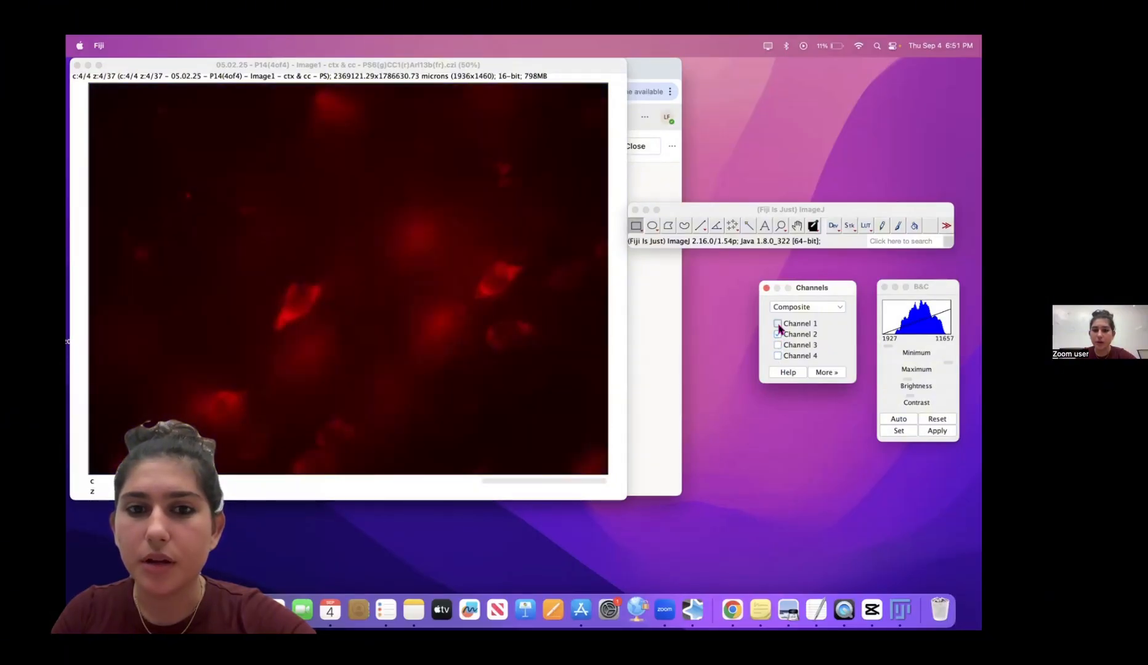
click(778, 323)
click(778, 323)
click(778, 346)
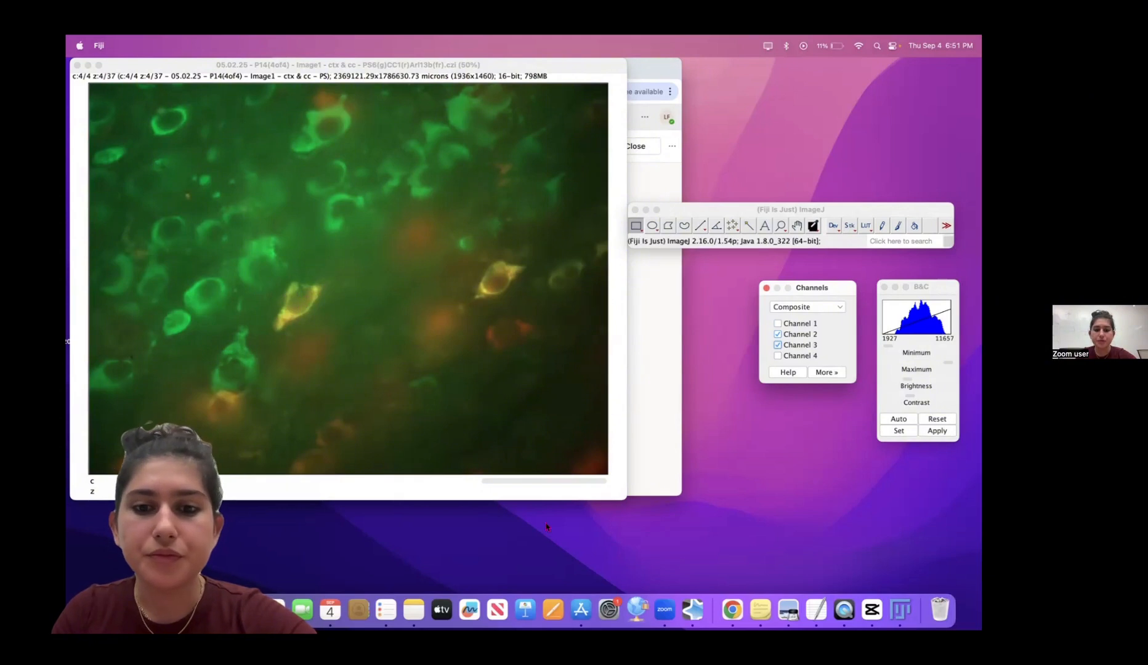
Hide channel 2 so that only channel 3 is shown in the composite
drag(543, 483, 282, 481)
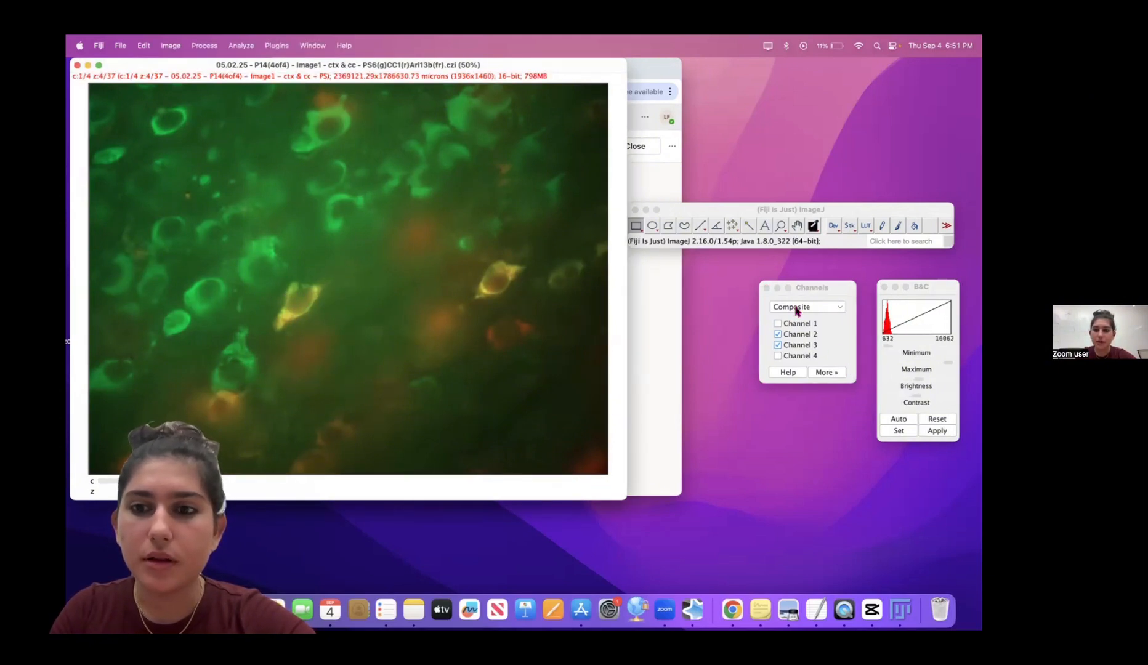
click(779, 345)
click(778, 335)
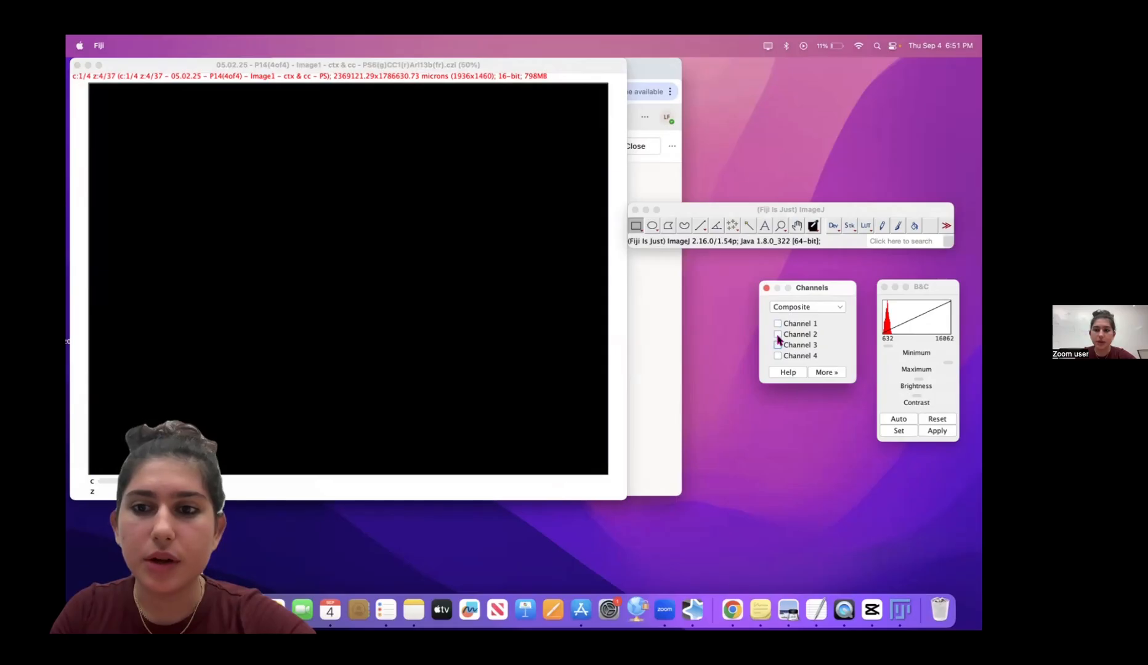
click(778, 345)
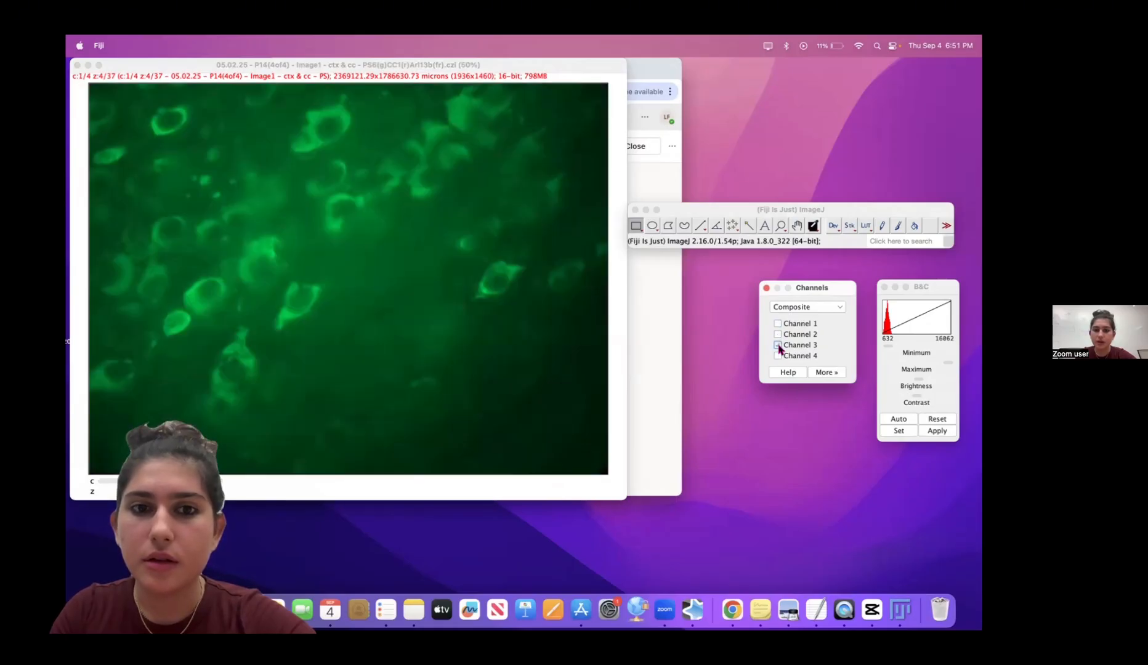
Make channel 3 the active channel and adjust its brightness and contrast to a display range of about 3366 to 9424
drag(162, 482, 413, 489)
click(921, 293)
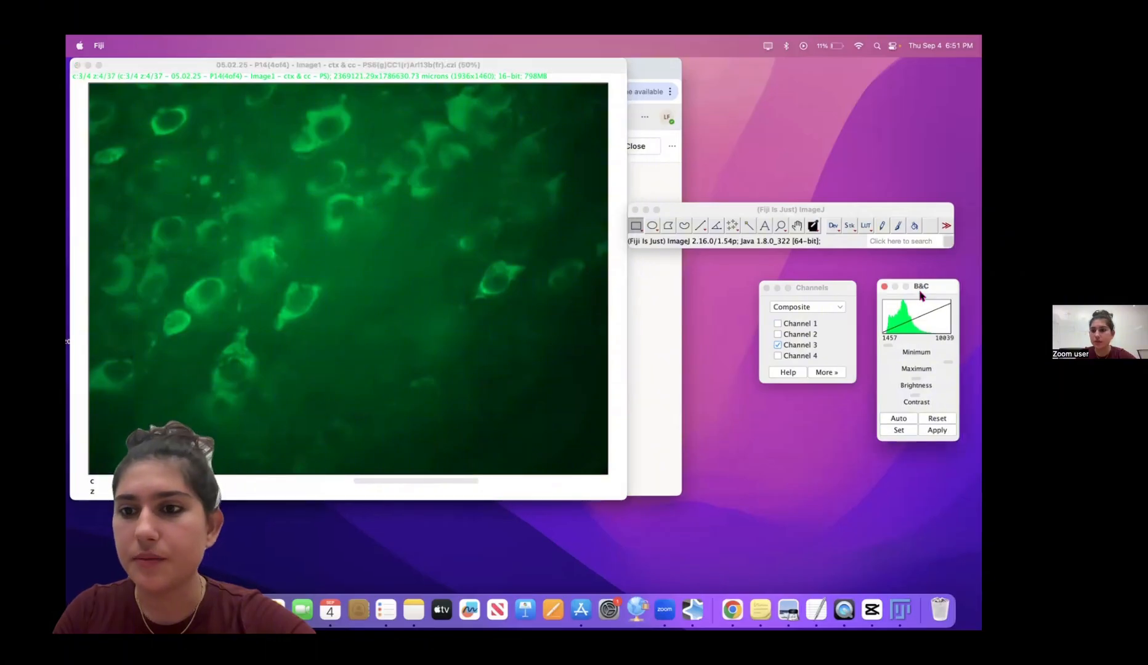
drag(948, 366, 914, 384)
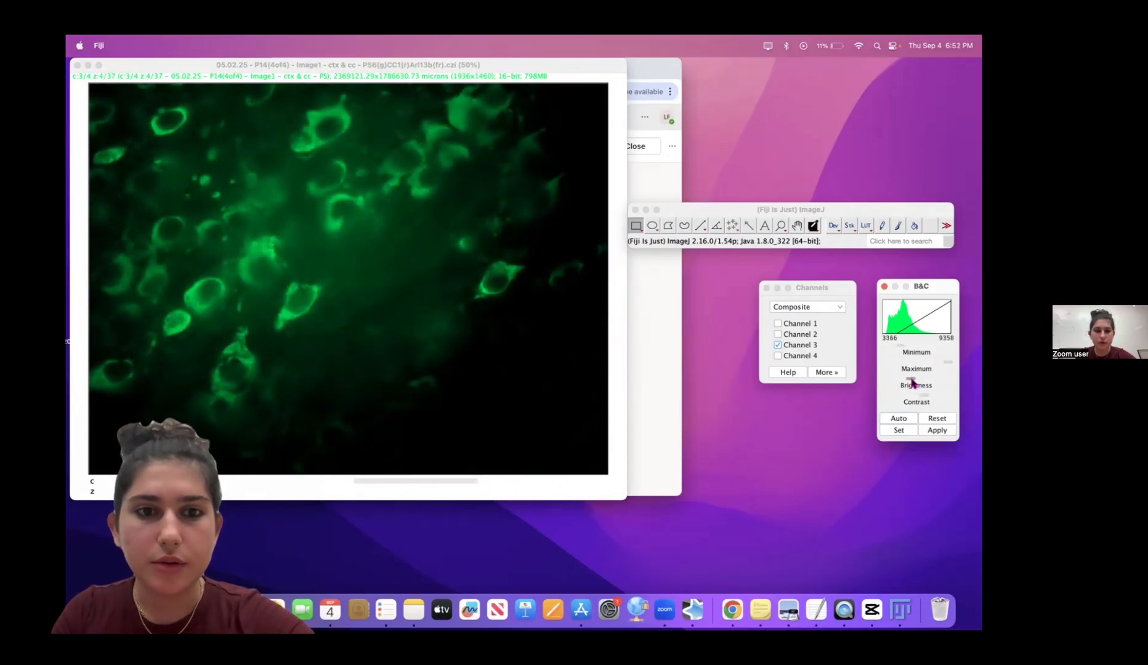
Show only channel 2, make it active, and adjust its display range to about 1016 to 6558
click(778, 334)
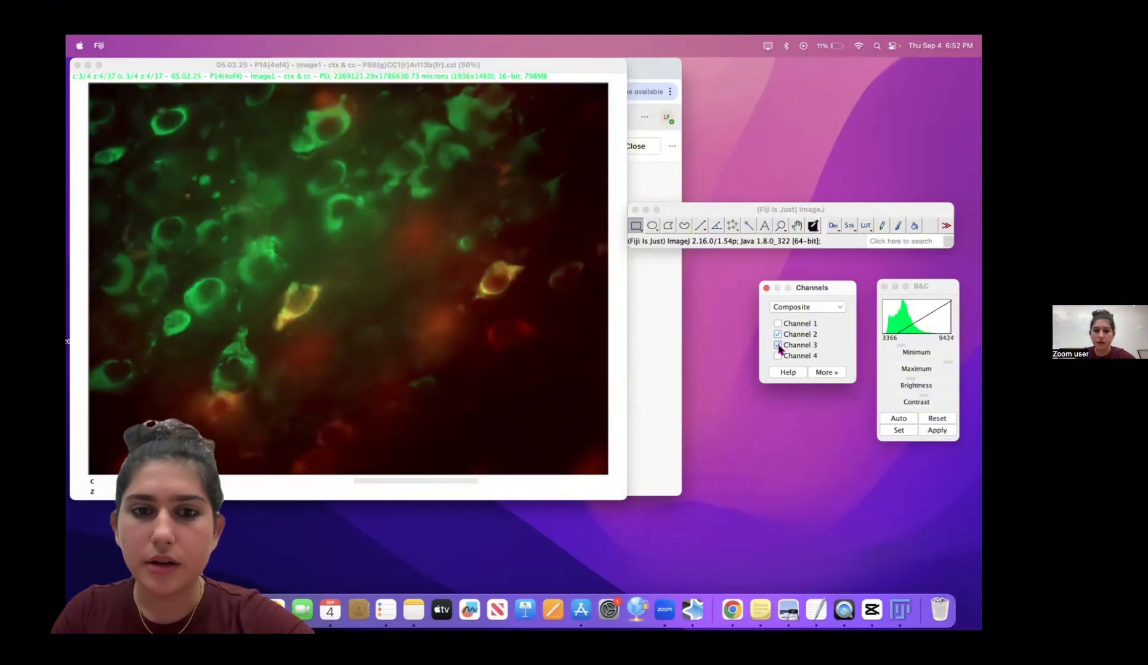
click(778, 345)
drag(377, 482, 278, 484)
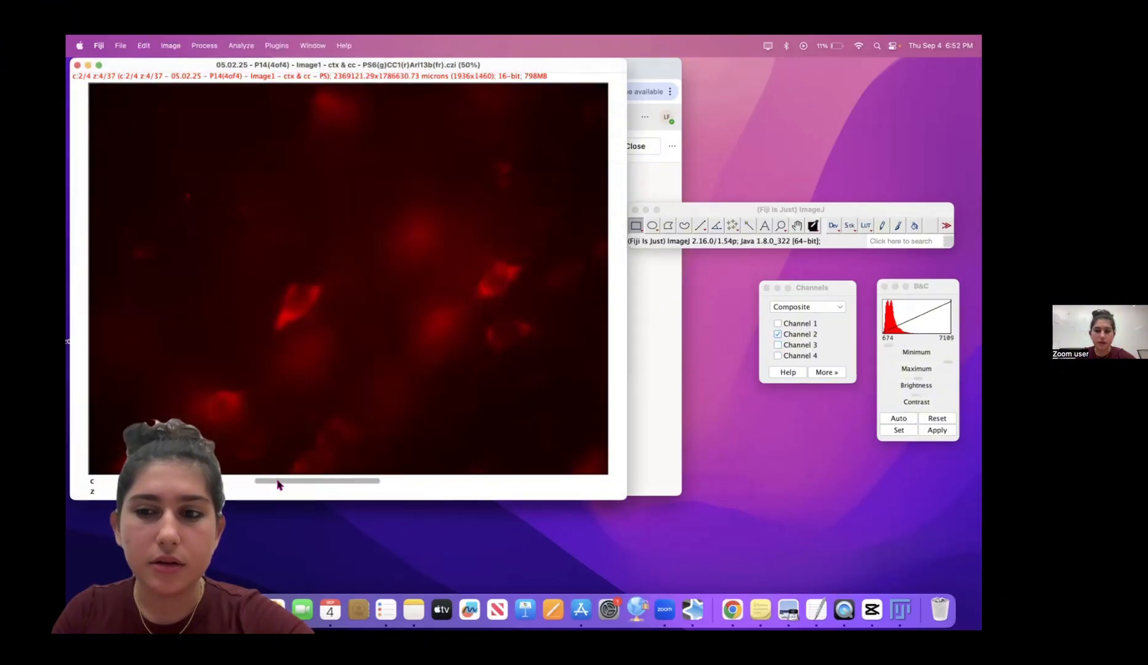
click(953, 364)
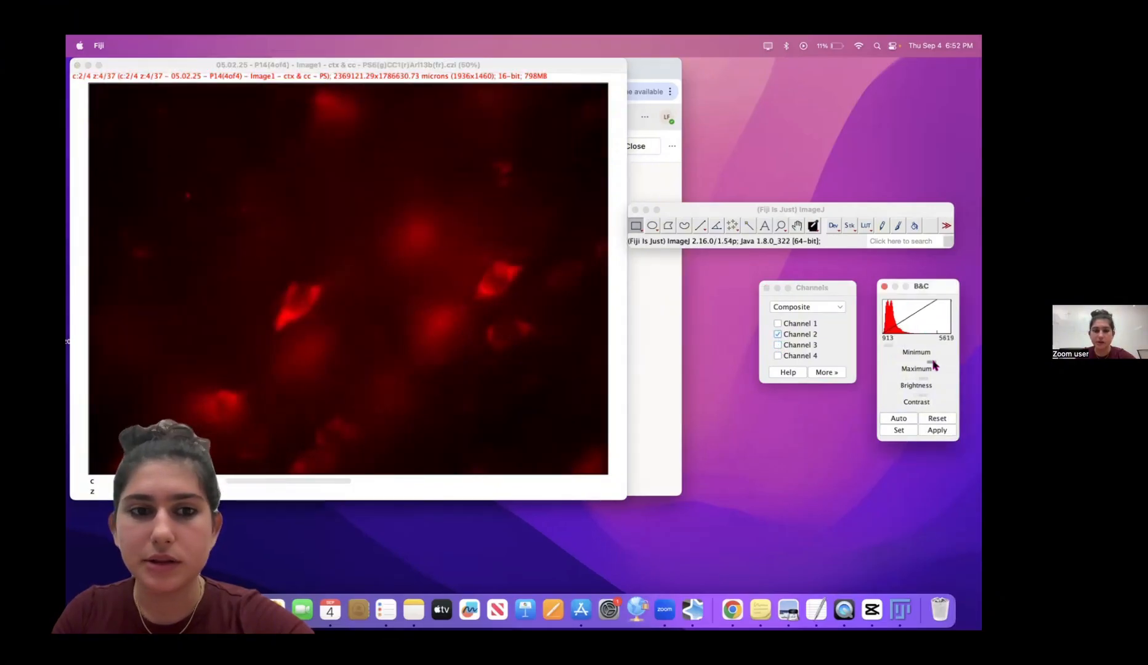
drag(891, 349, 882, 347)
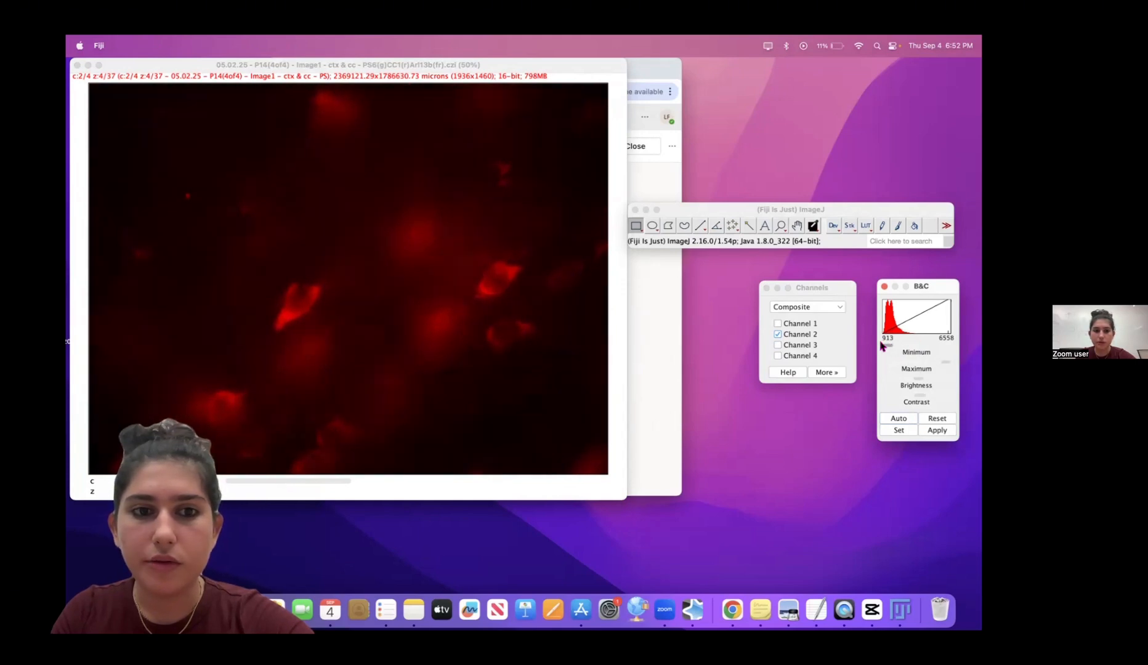
Show channels 3 and 4 alongside channel 2, make channel 4 active, and adjust its display range to about 2258 to 9119
click(777, 345)
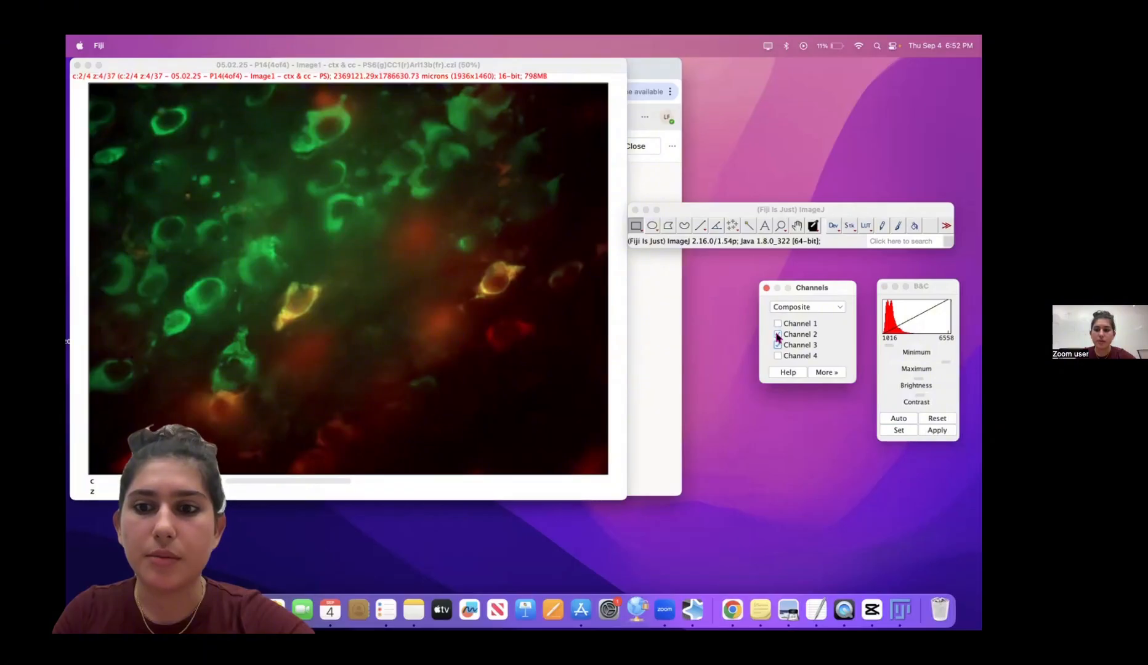
click(777, 357)
drag(336, 480, 608, 493)
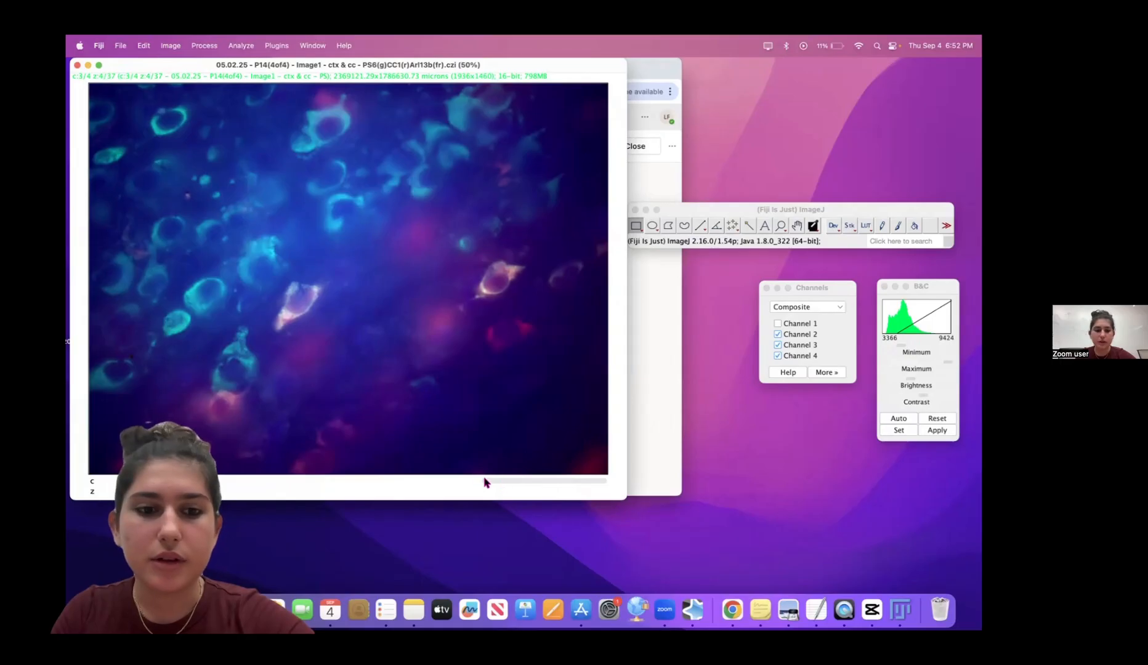
click(916, 326)
drag(563, 482, 534, 476)
mouse_move(889, 352)
mouse_down()
mouse_move(929, 357)
mouse_move(884, 368)
mouse_move(948, 362)
mouse_move(886, 348)
mouse_up()
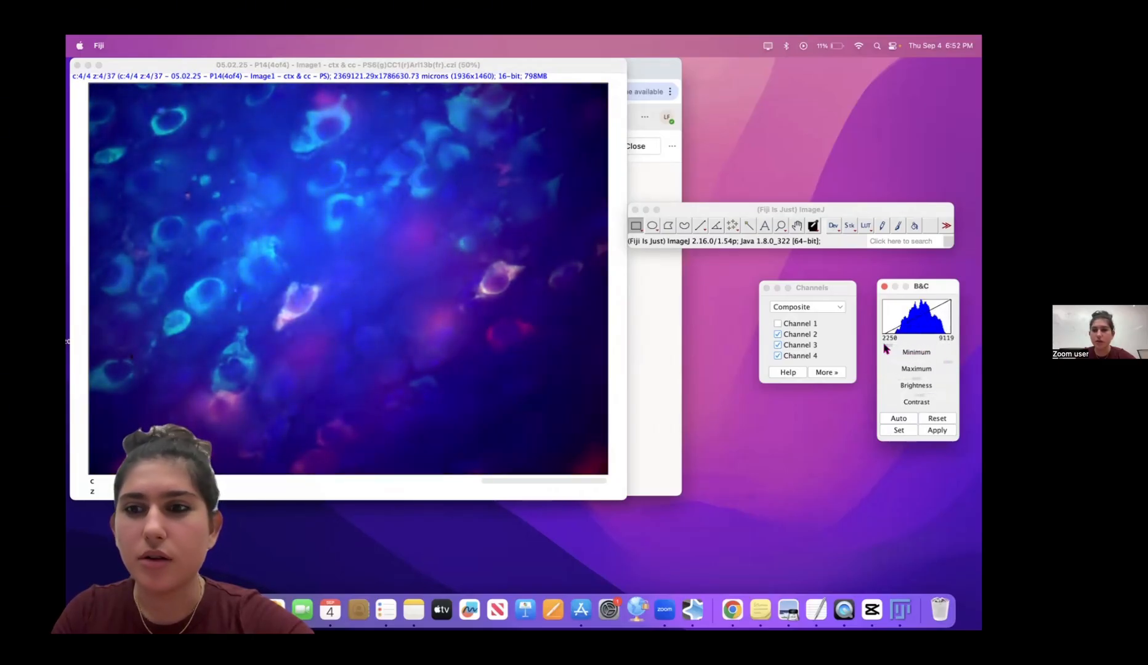
Show only channel 1 in the composite and make it the active channel
click(777, 356)
click(778, 324)
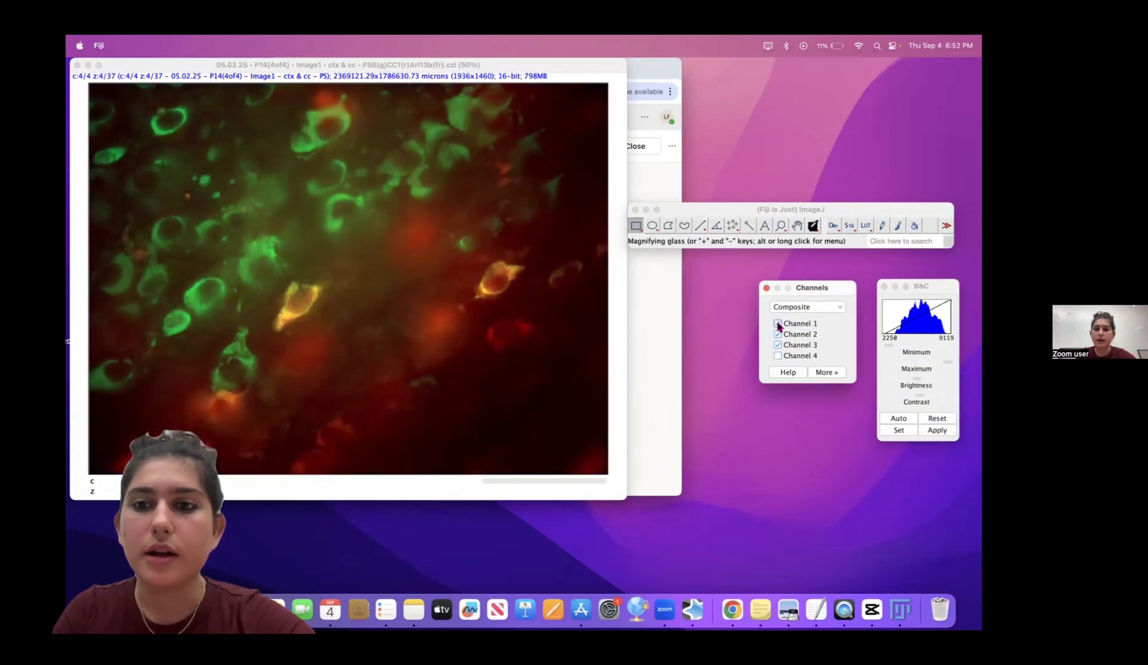
click(778, 335)
click(778, 345)
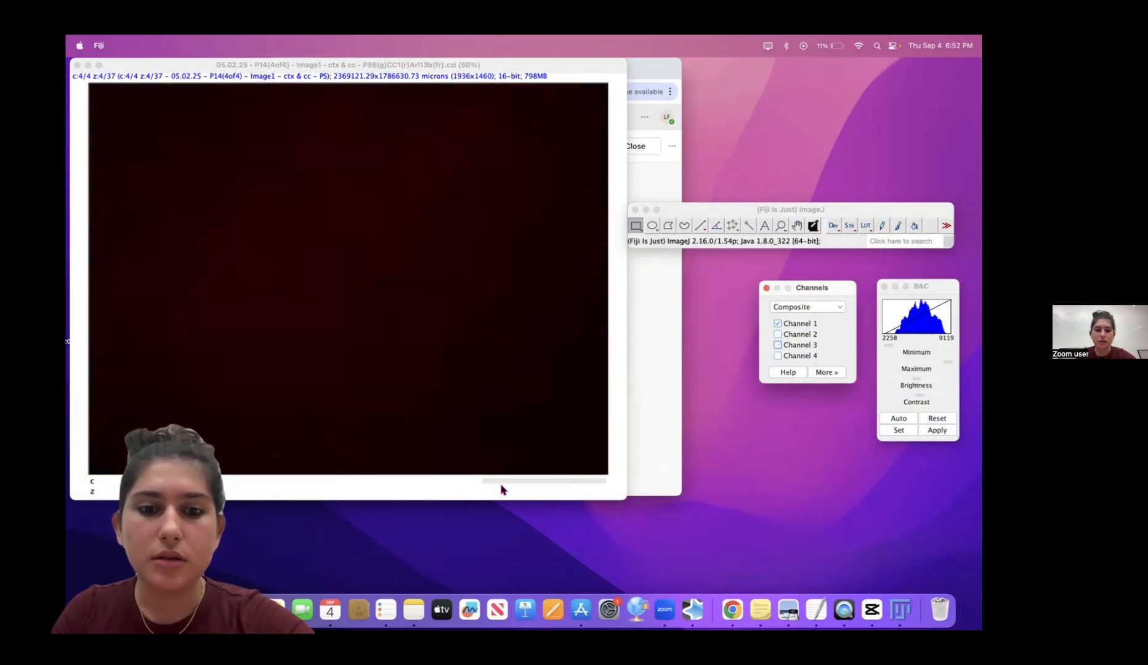
drag(501, 481, 185, 481)
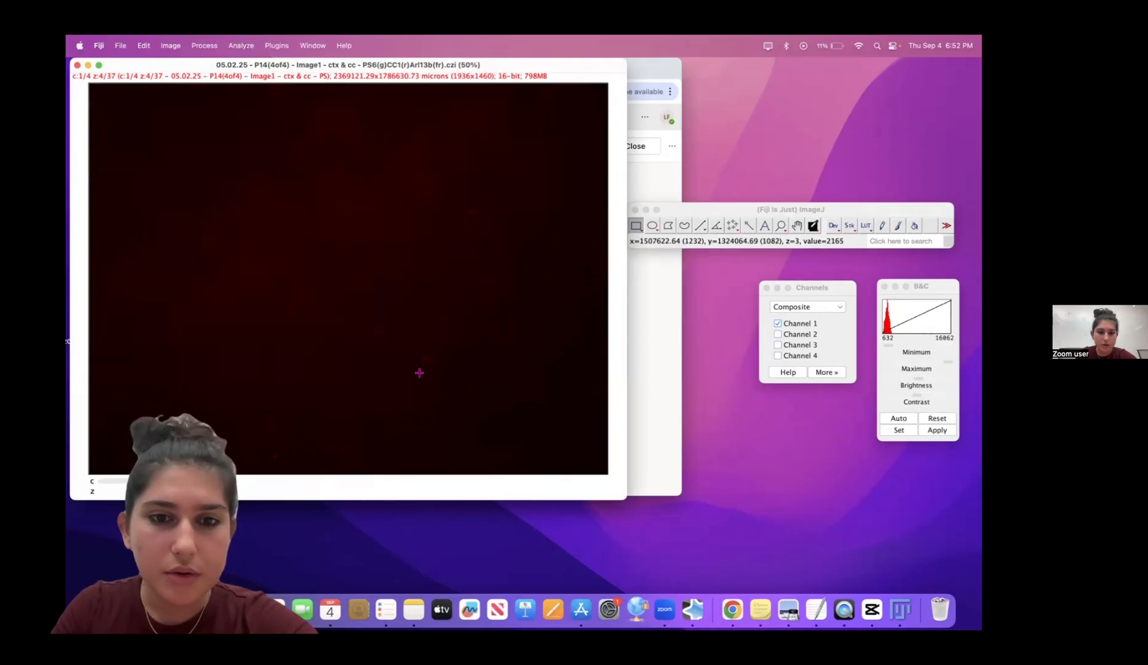
Adjust channel 1's display range to about 2377 to 5244 and apply the Grays lookup table to it
drag(948, 366, 903, 365)
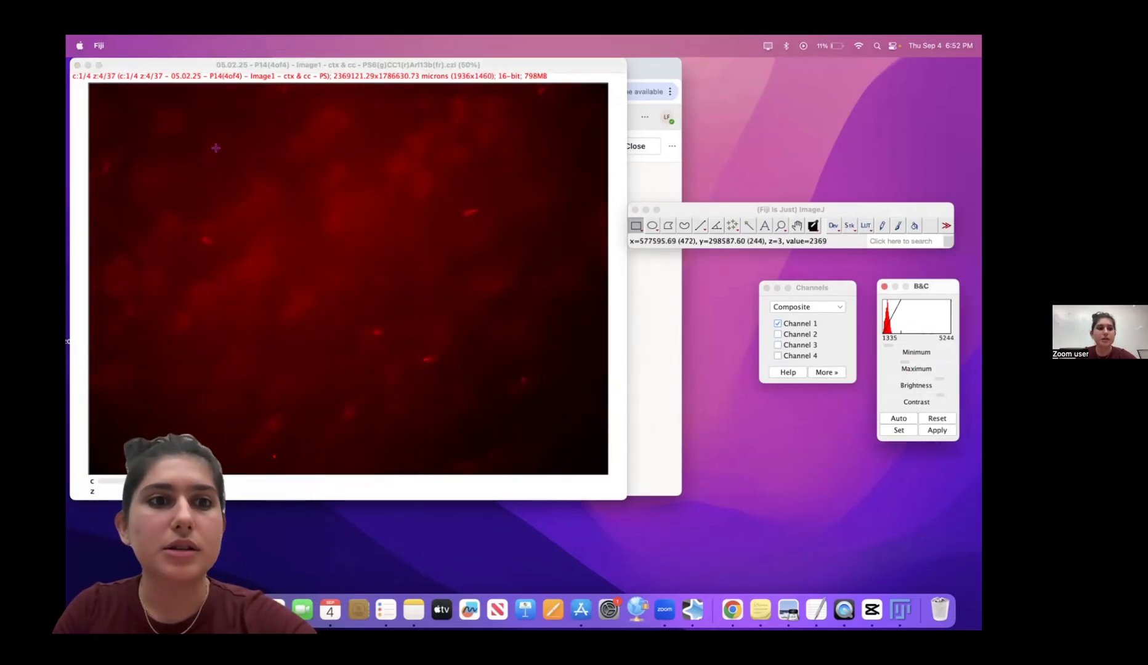
click(252, 69)
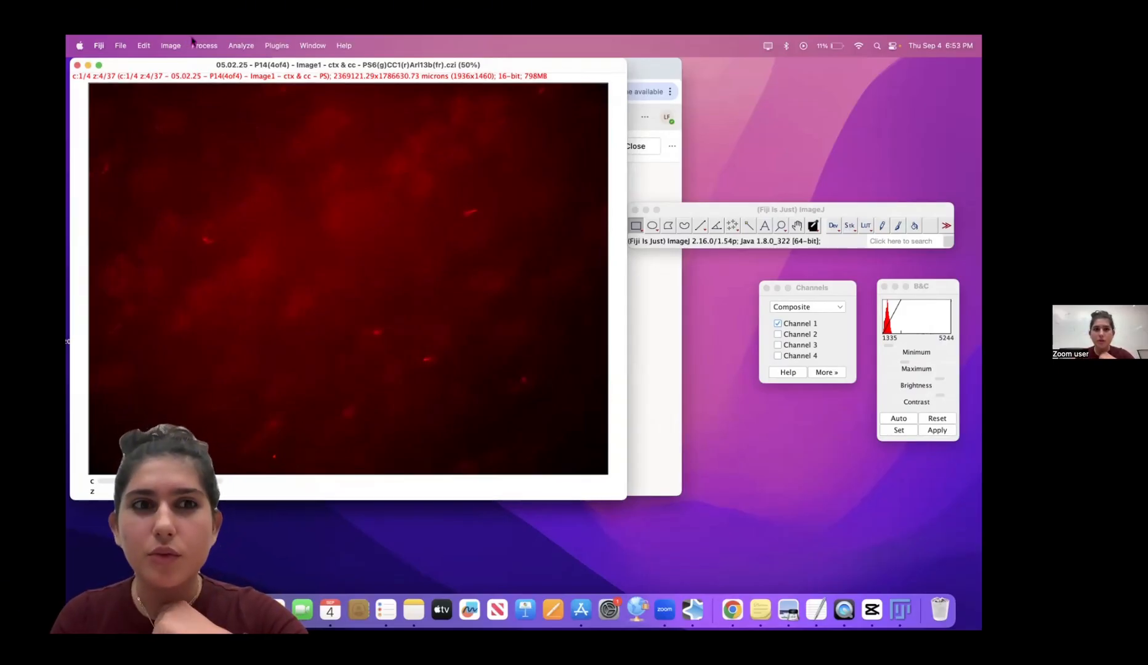
click(171, 46)
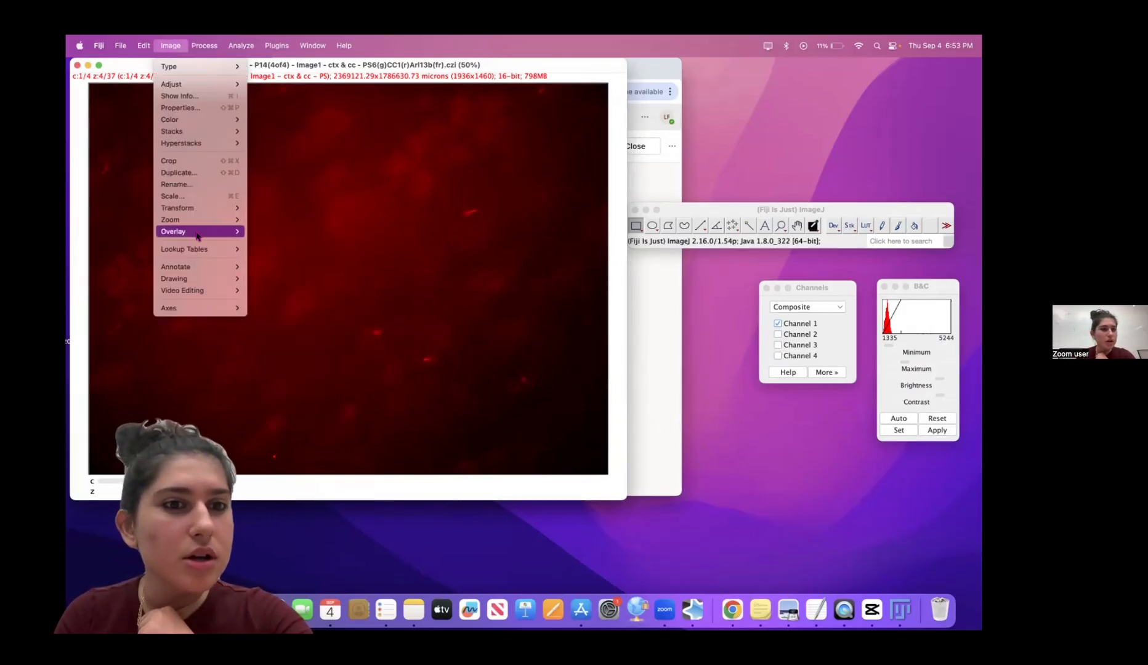
mouse_move(199, 255)
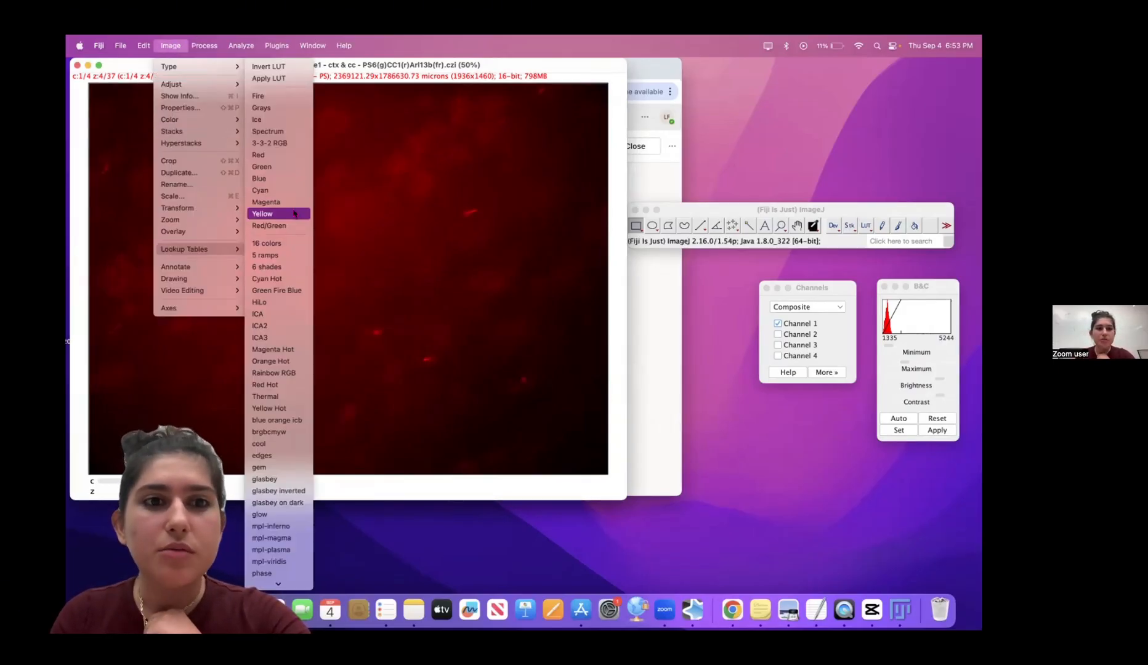
click(280, 109)
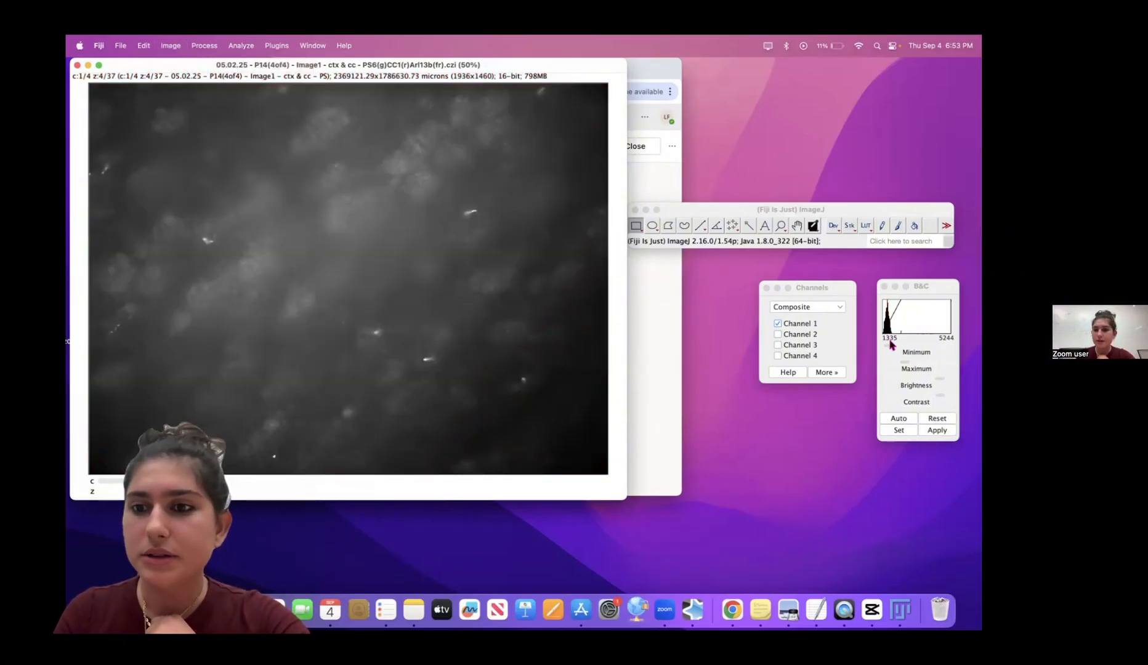
drag(891, 346, 893, 351)
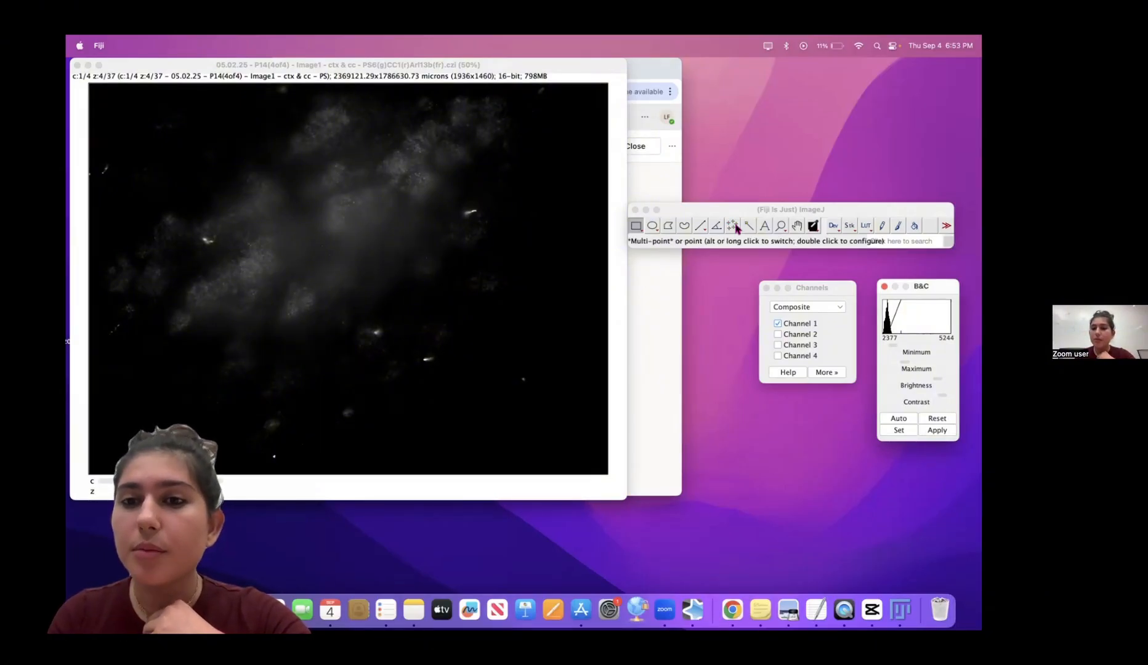
Mark six bright structures across the channel 1 image with the Multi-point tool, placing each point just beside its structure
click(733, 226)
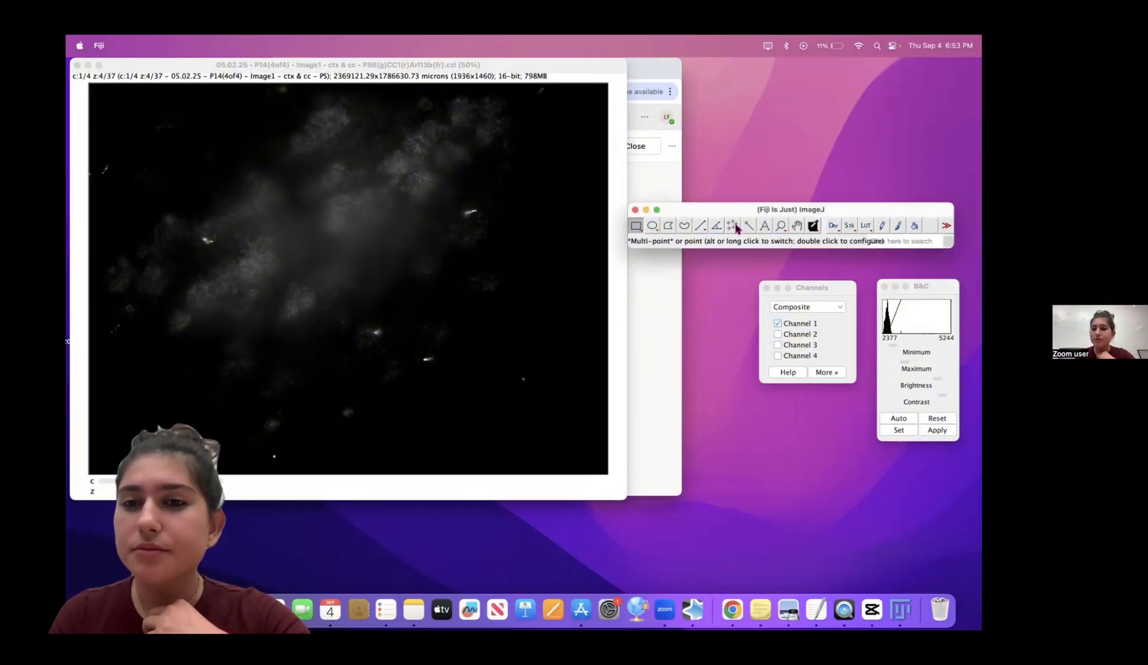
click(474, 212)
click(734, 228)
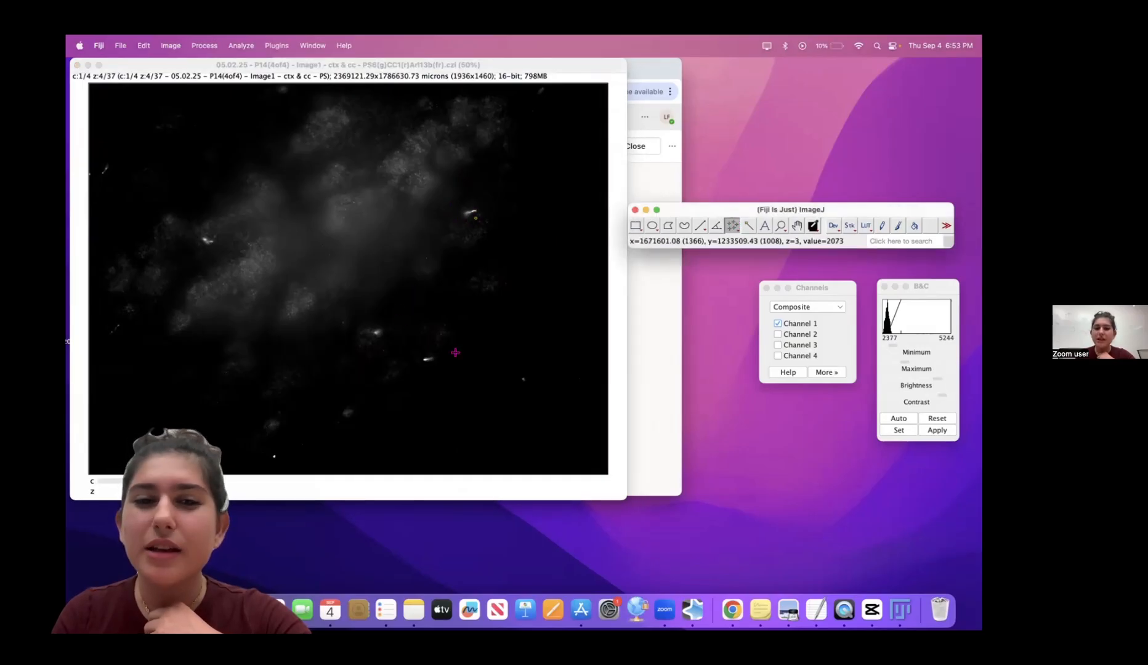
click(434, 364)
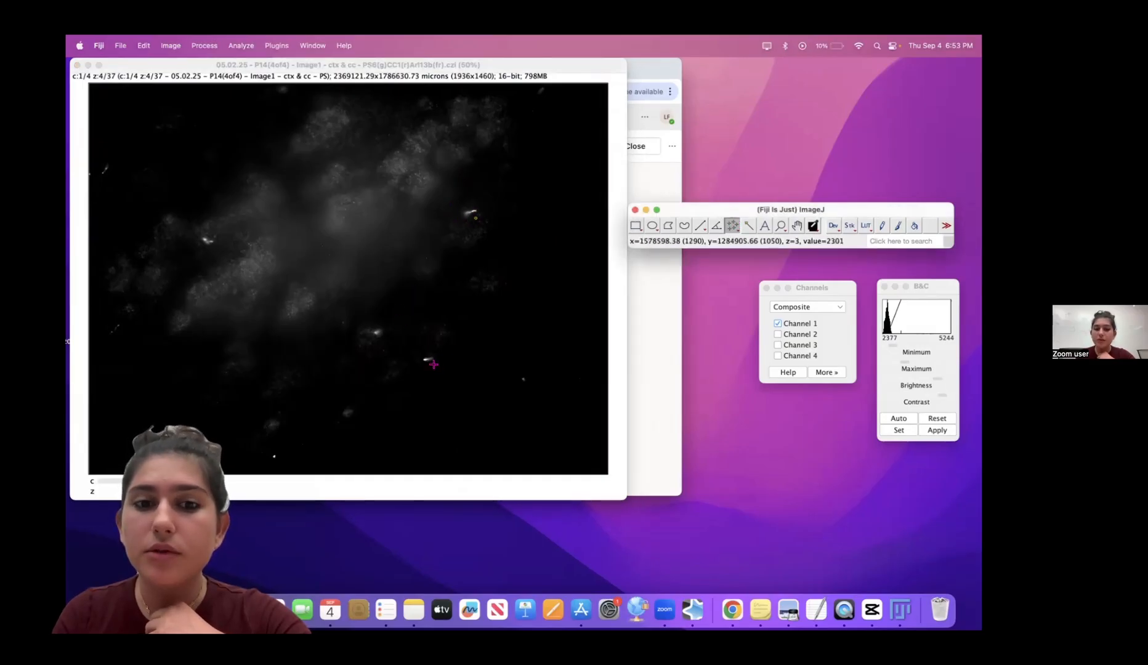
click(384, 336)
click(207, 247)
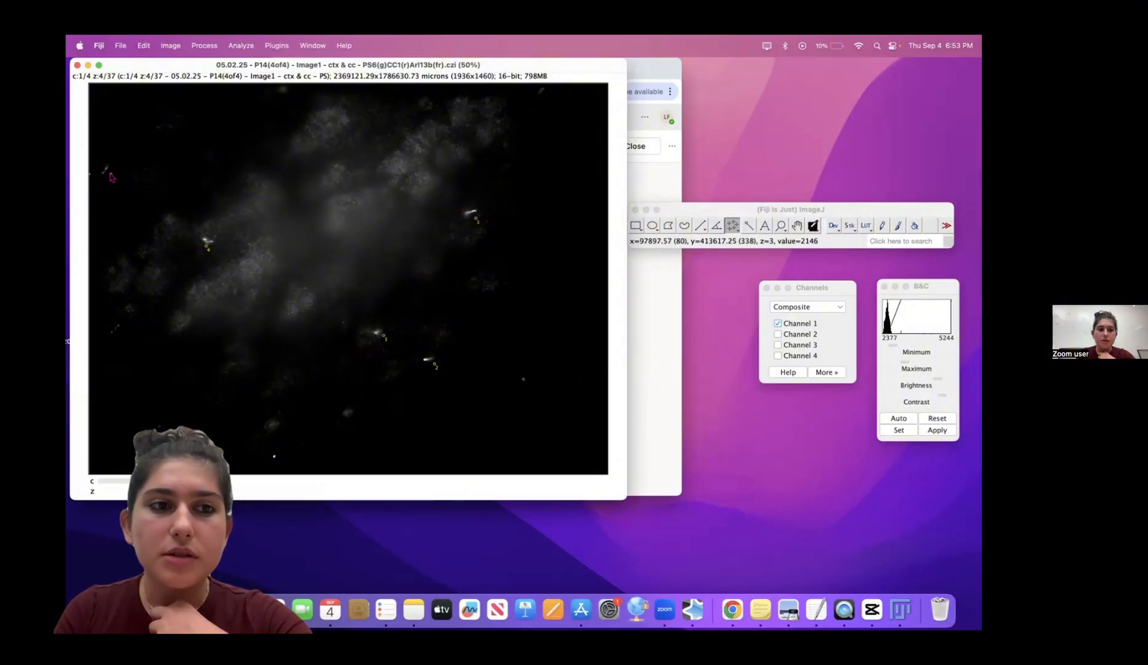
click(282, 459)
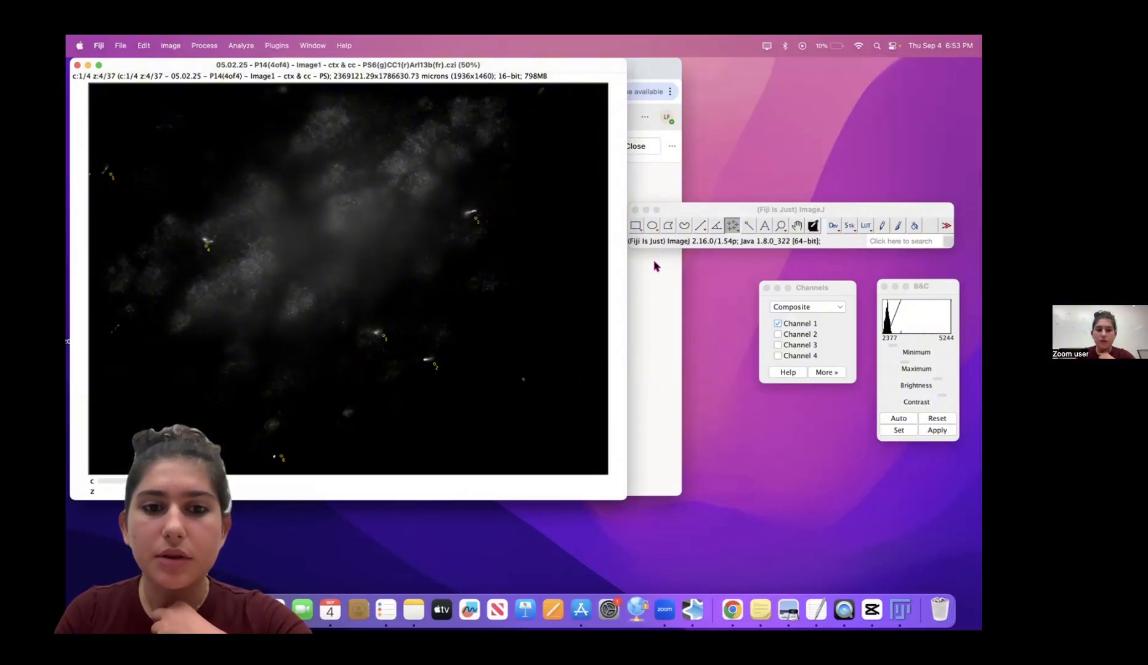
Examine the channel 1 image around the marked structures at up to 400% magnification, then return to a 75% overview
click(796, 227)
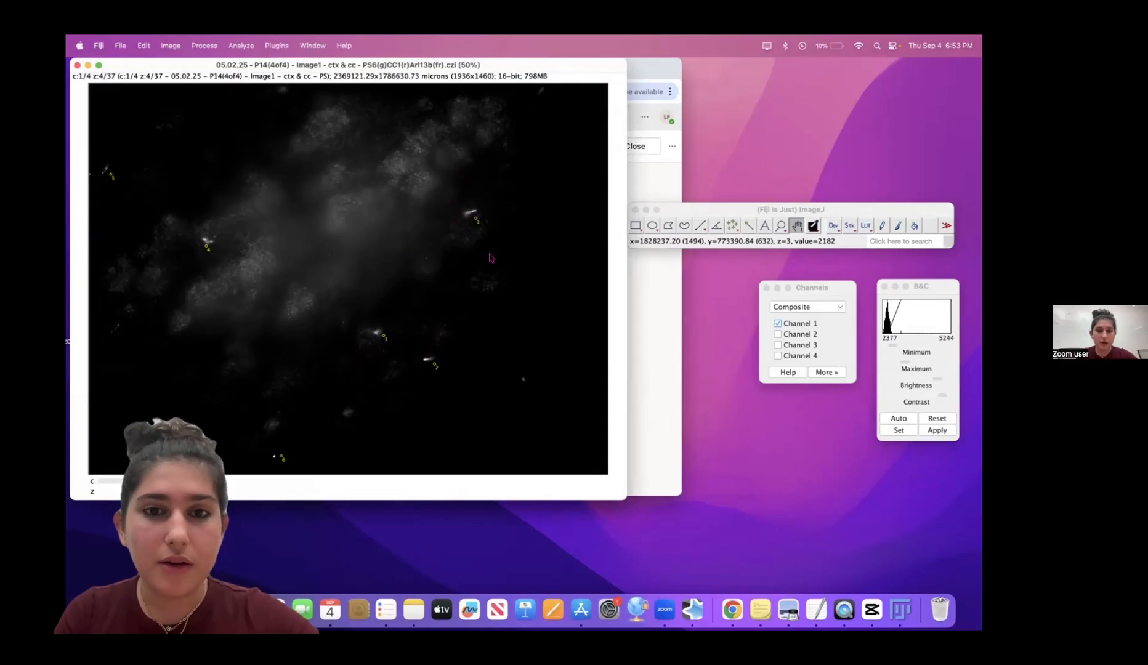
key(plus)
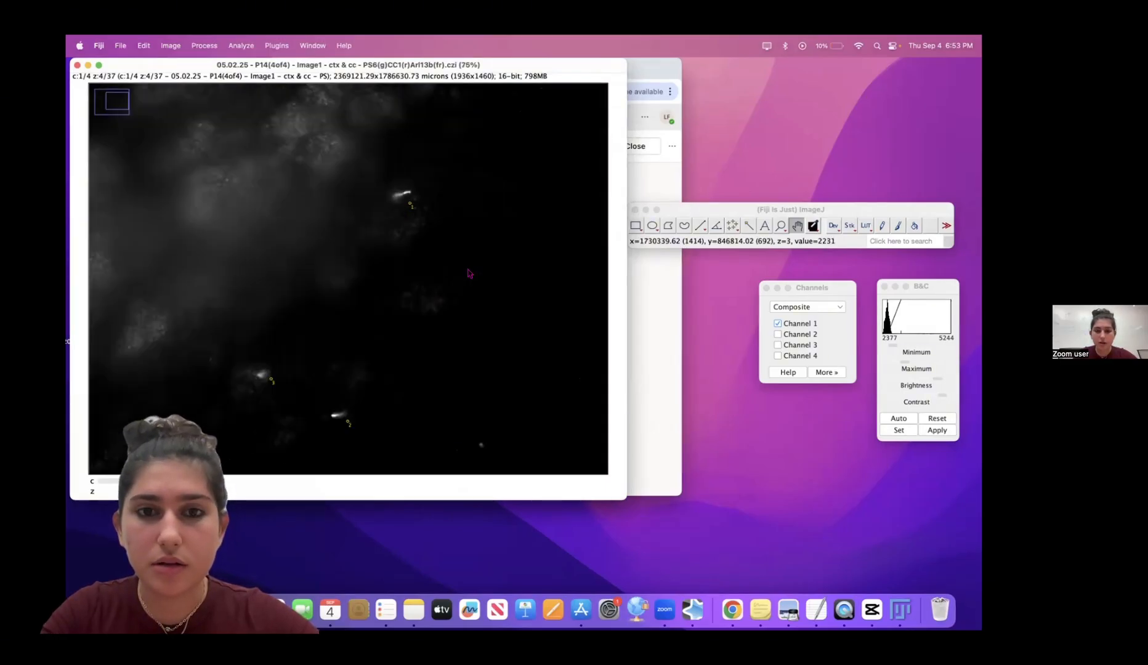
key(plus)
key(plus)
key(plus)
key(plus)
key(plus)
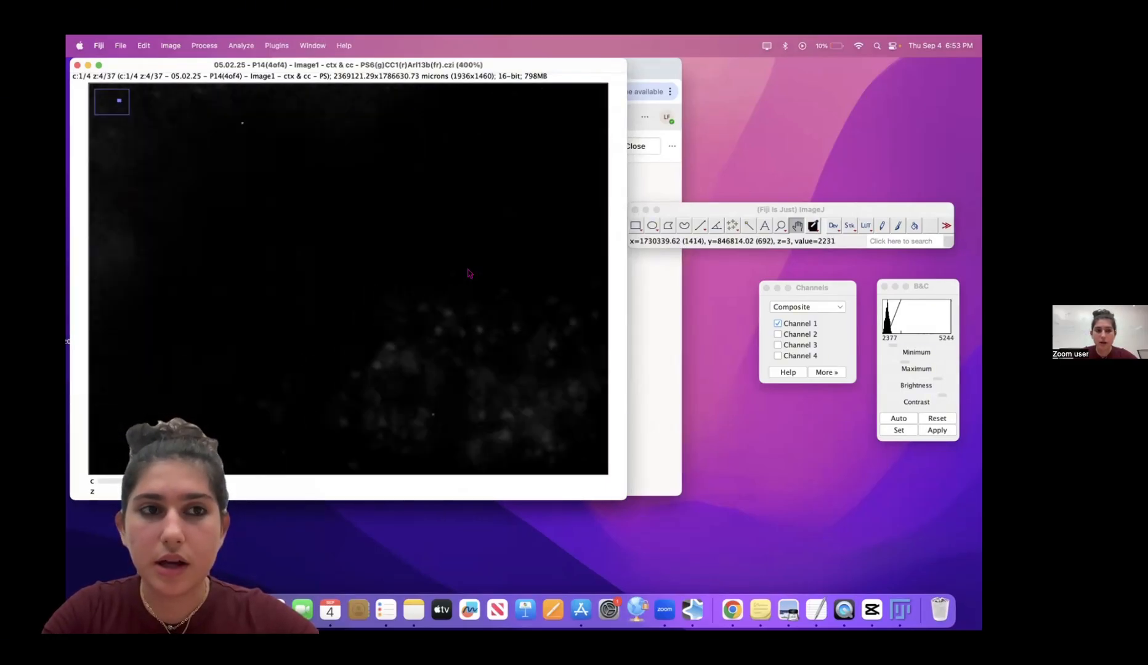
drag(403, 186, 435, 351)
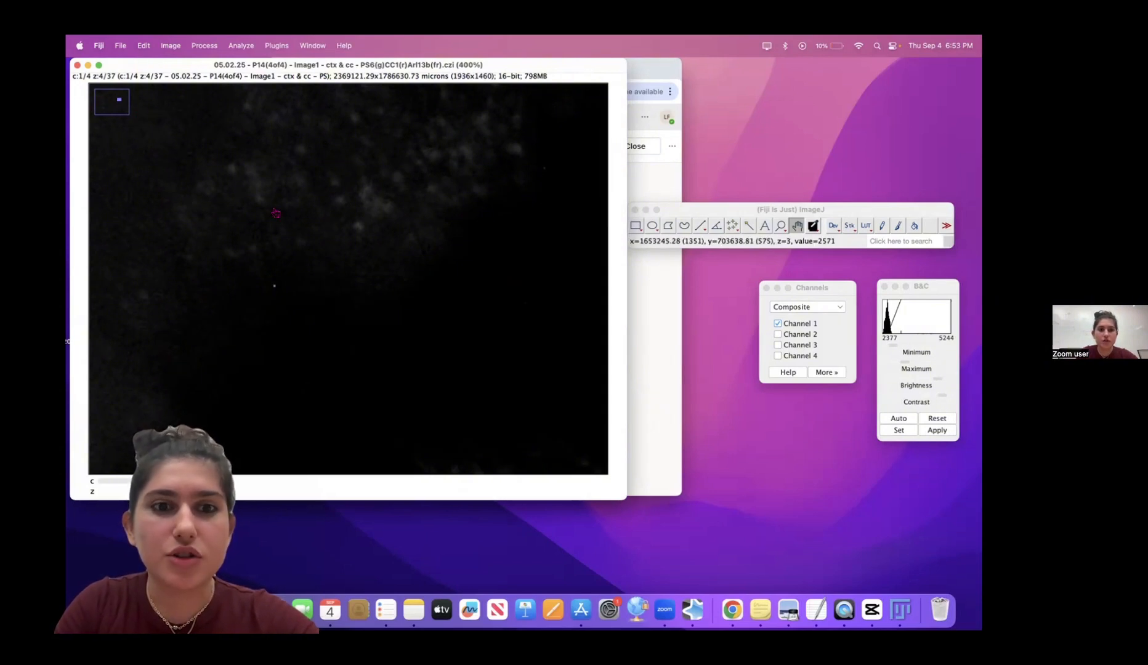
drag(277, 211, 583, 306)
drag(283, 237, 554, 277)
drag(246, 179, 582, 215)
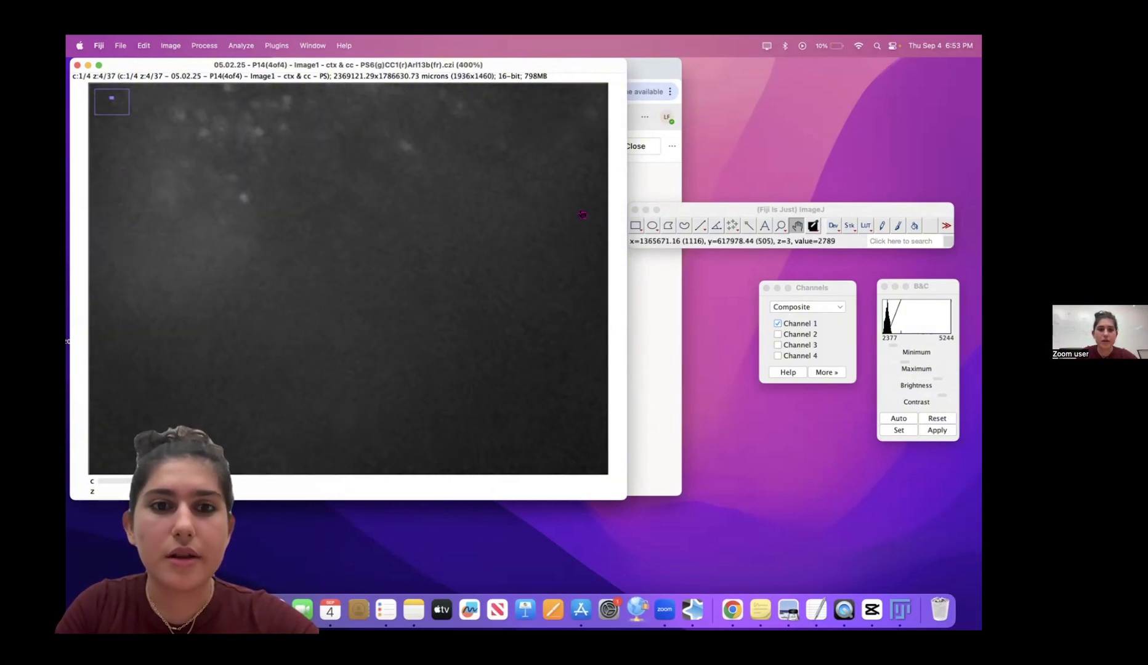
drag(377, 231, 511, 165)
drag(308, 228, 397, 75)
drag(279, 292, 235, 214)
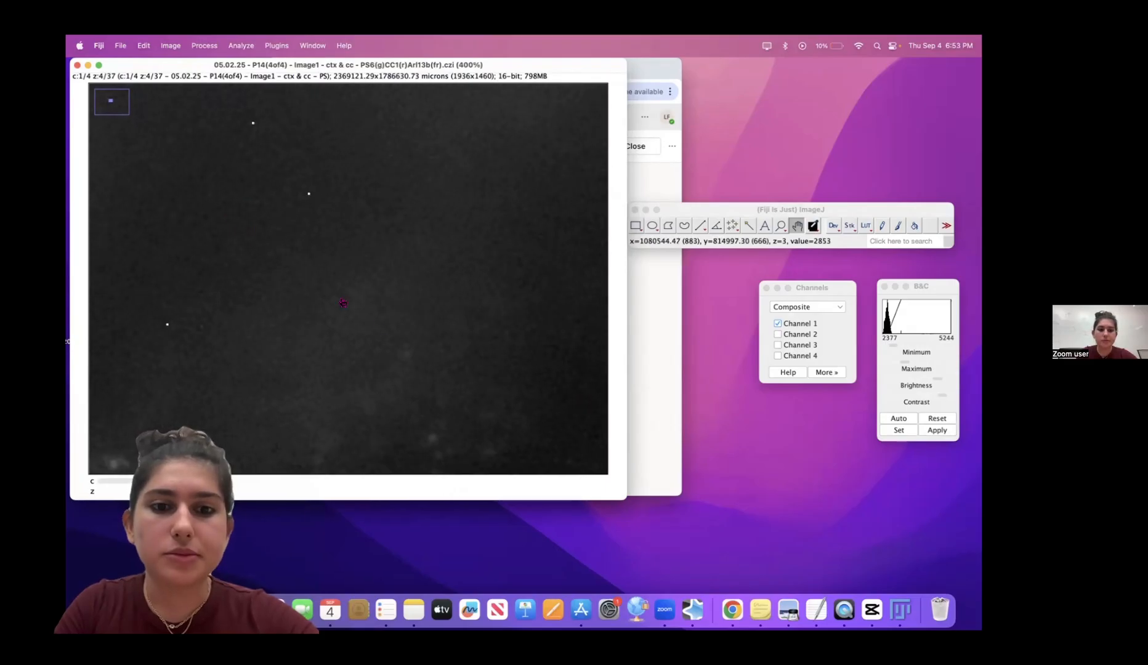
drag(378, 325, 205, 226)
drag(392, 282, 178, 360)
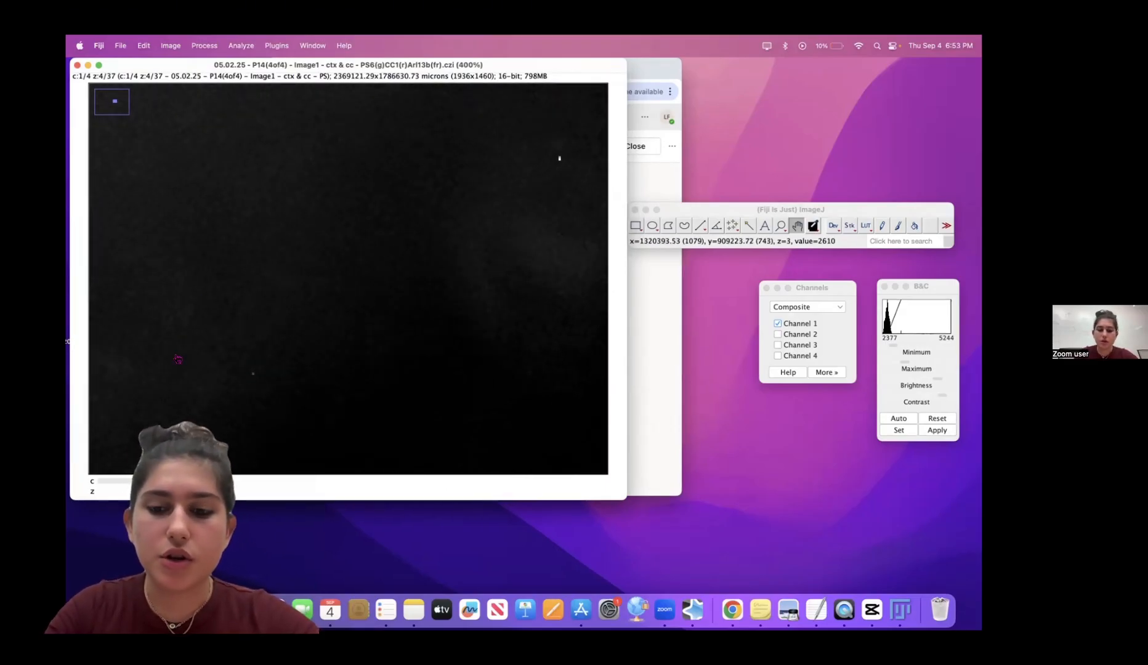
key(minus)
key(minus)
key(minus)
key(minus)
key(minus)
key(minus)
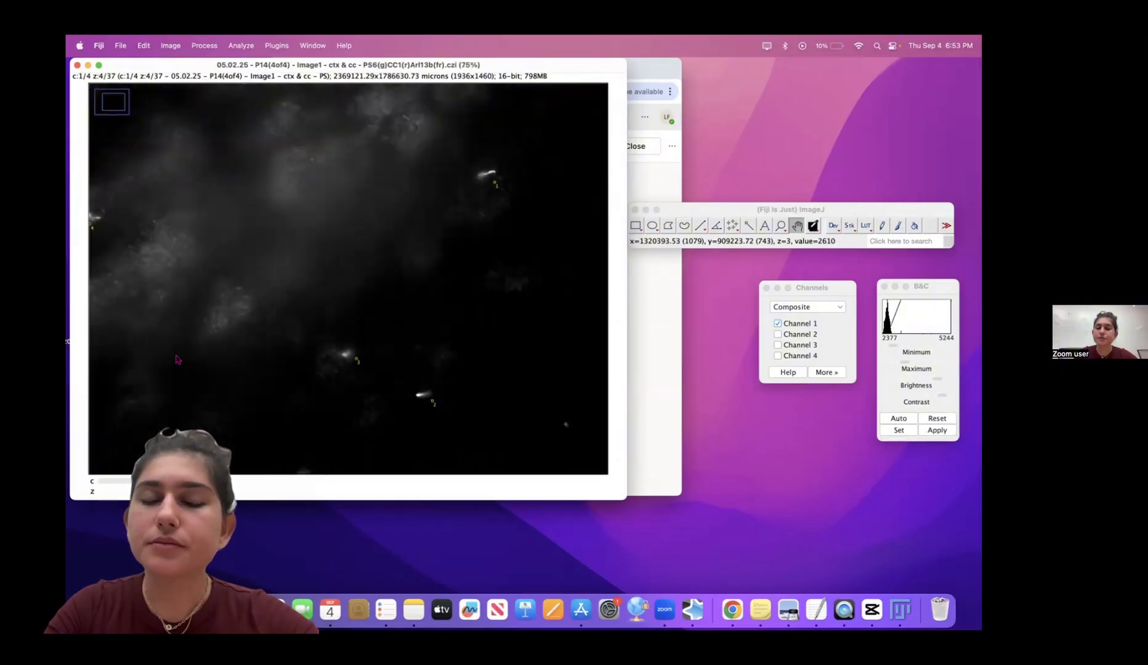